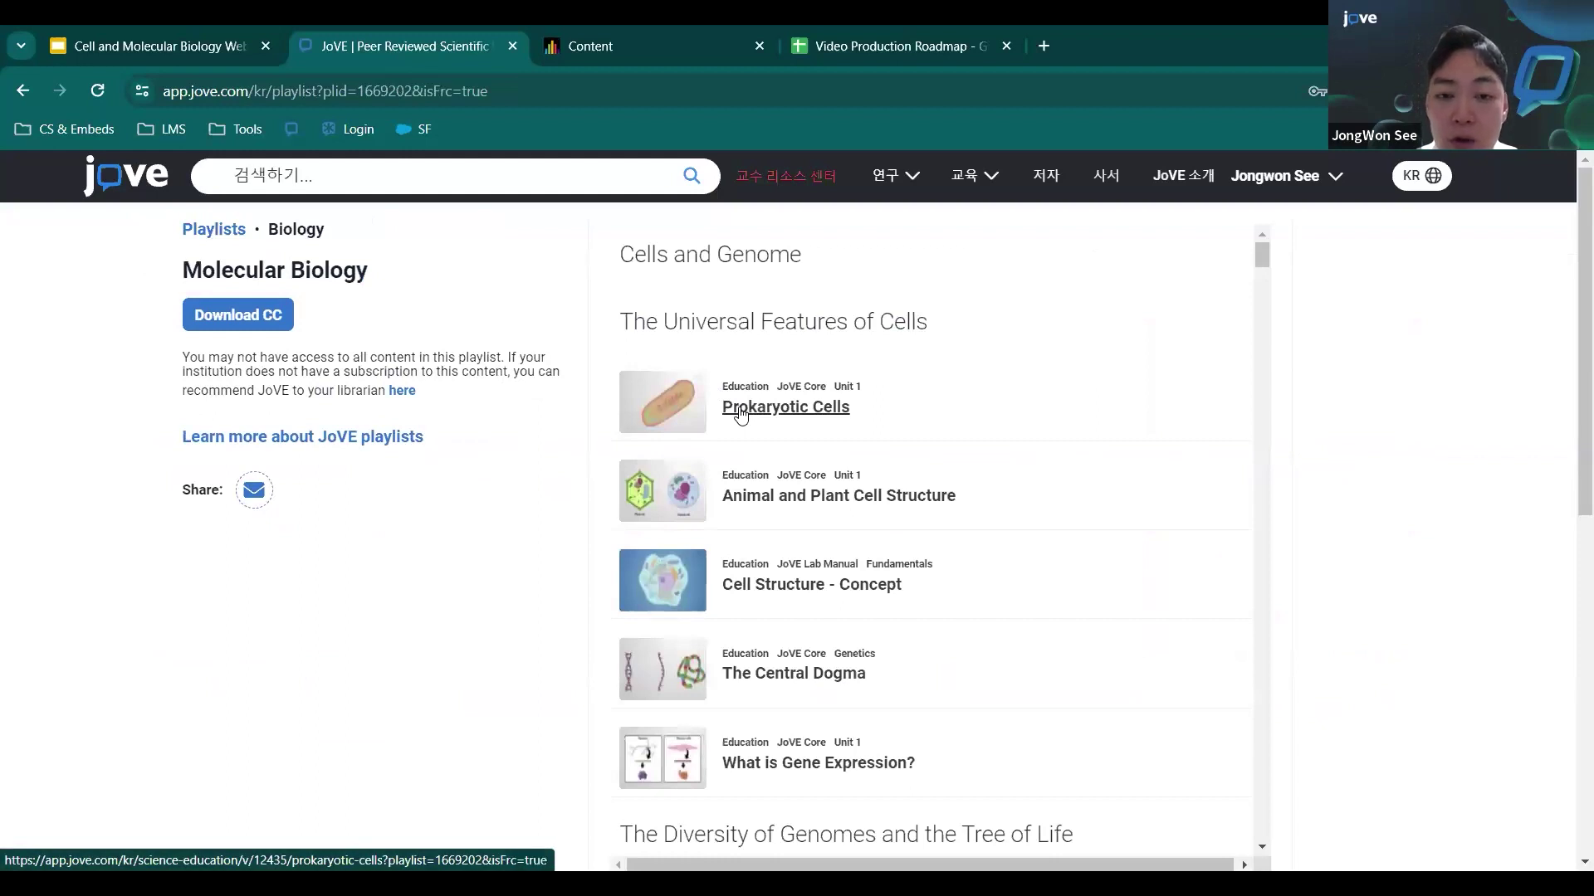
Step: Open the Prokaryotic Cells video from the Molecular Biology playlist, start playback and pause it
{"action": "left_click", "coordinate": [740, 413]}
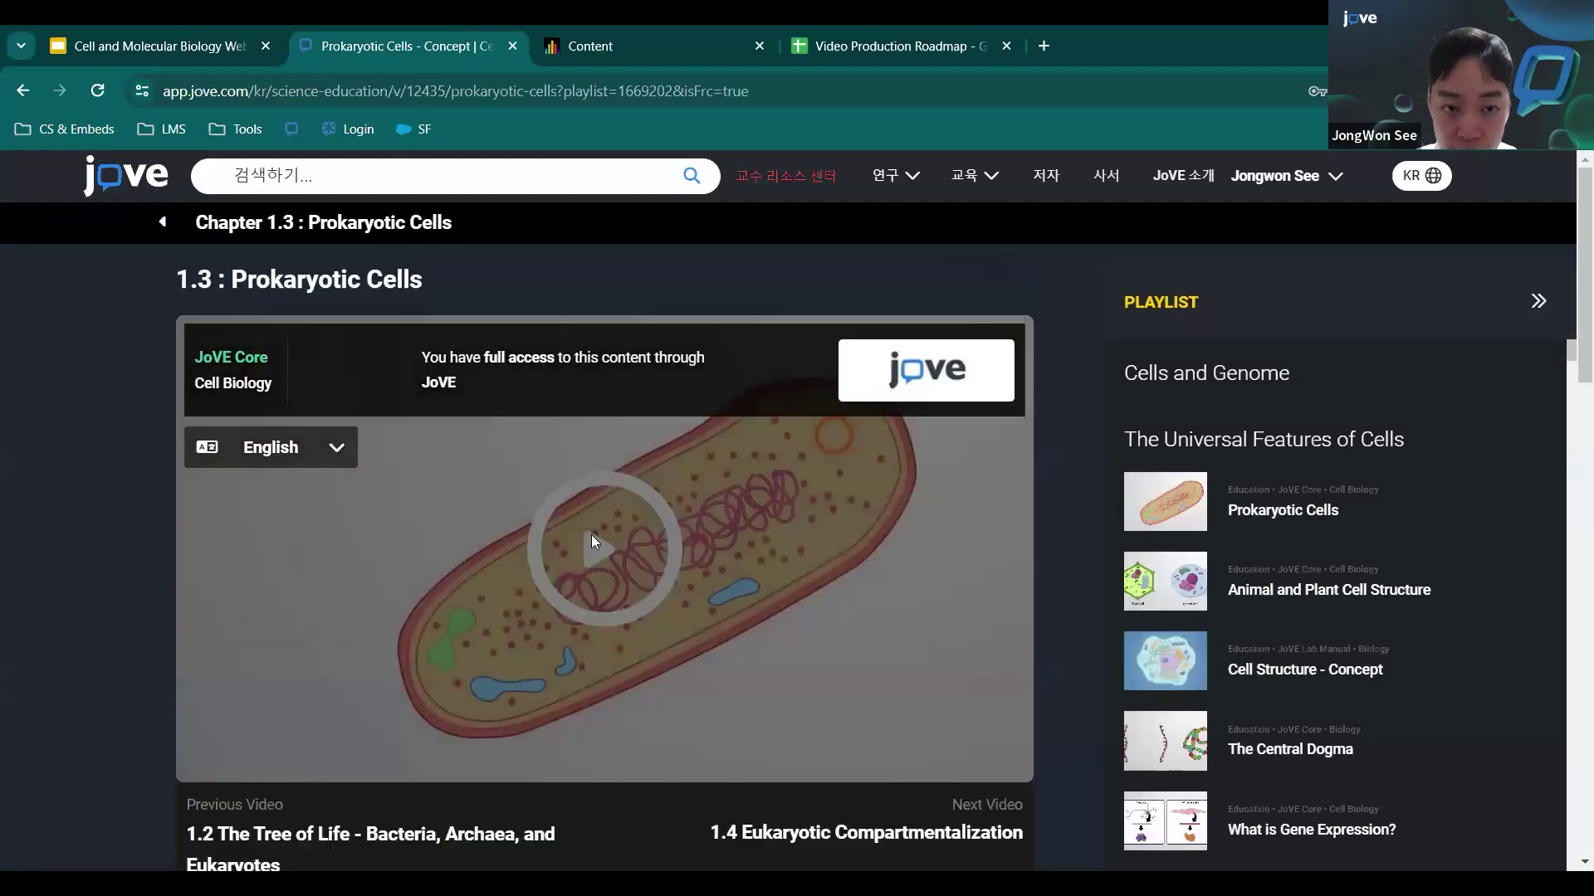
{"action": "scroll", "coordinate": [591, 534], "scroll_direction": "down", "scroll_amount": 1}
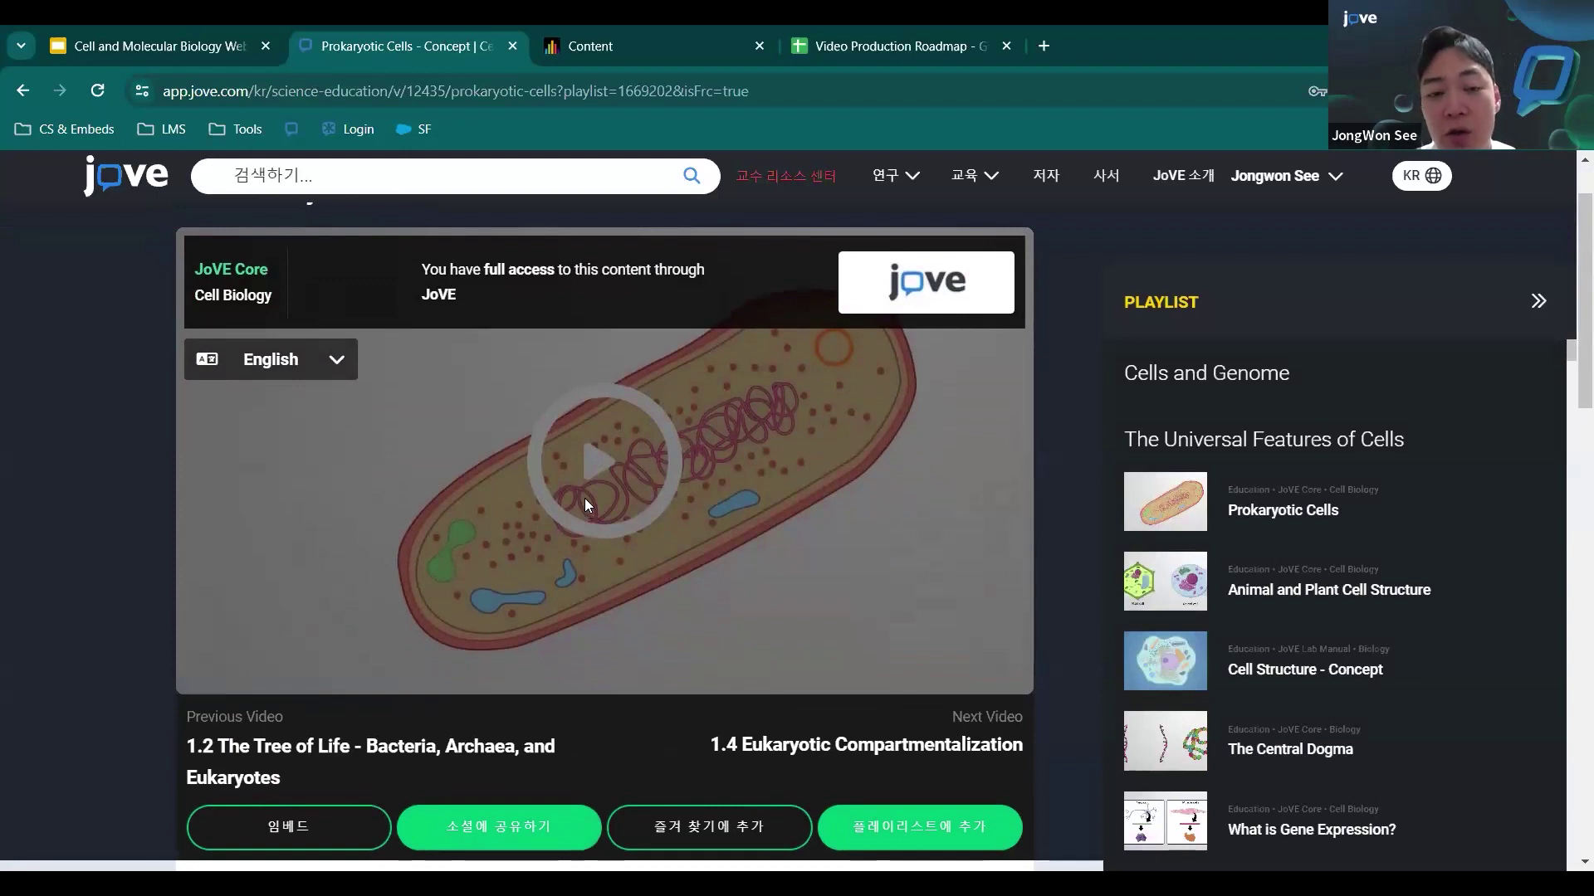
{"action": "left_click", "coordinate": [597, 476]}
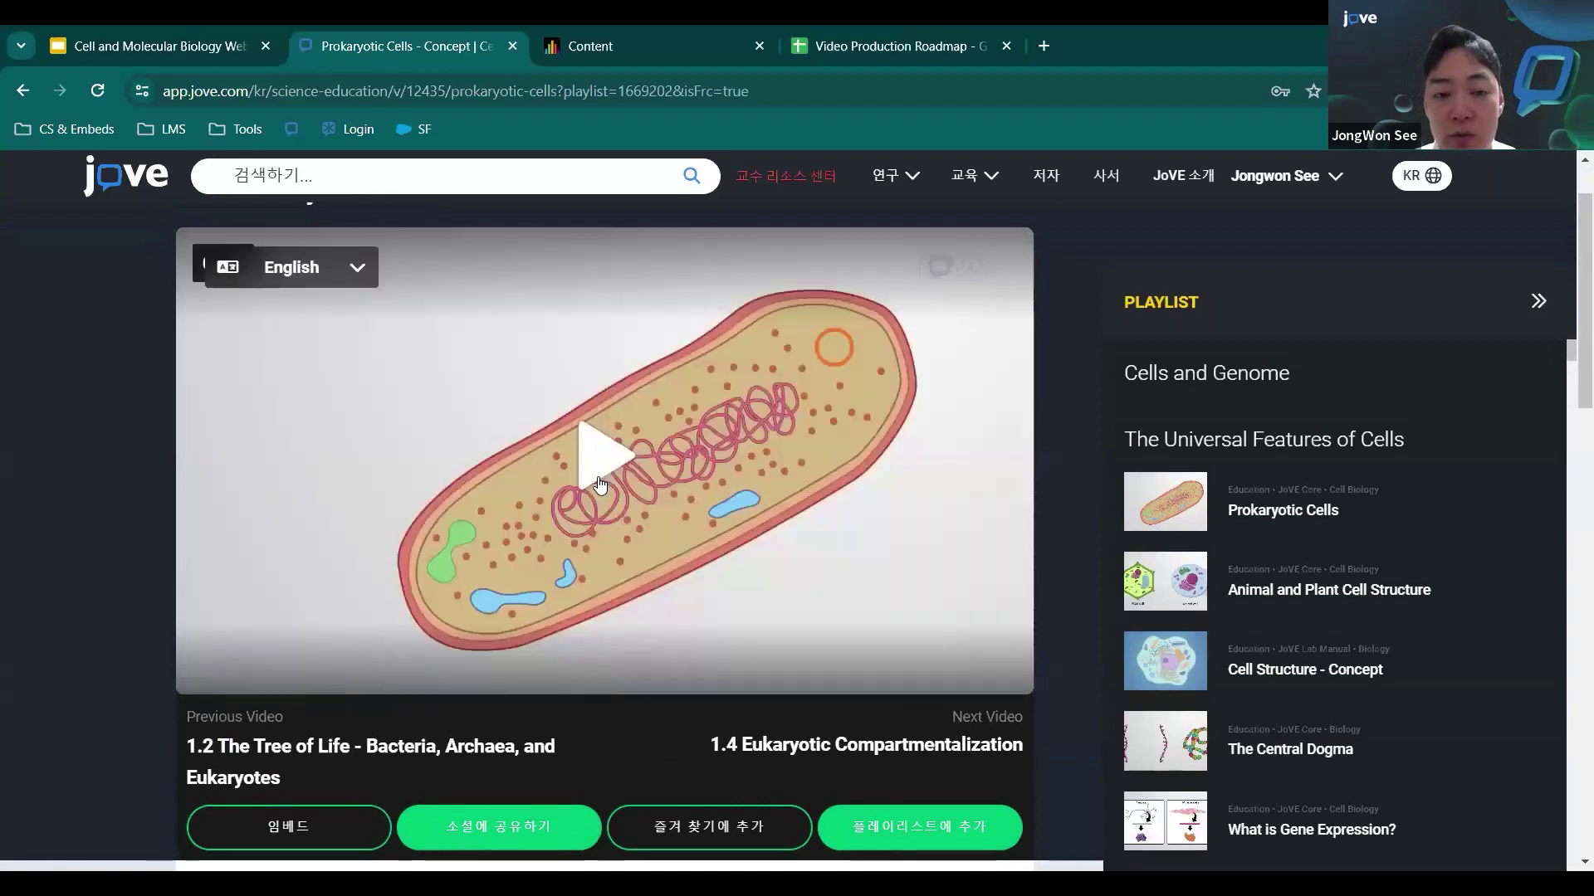
{"action": "left_click", "coordinate": [778, 553]}
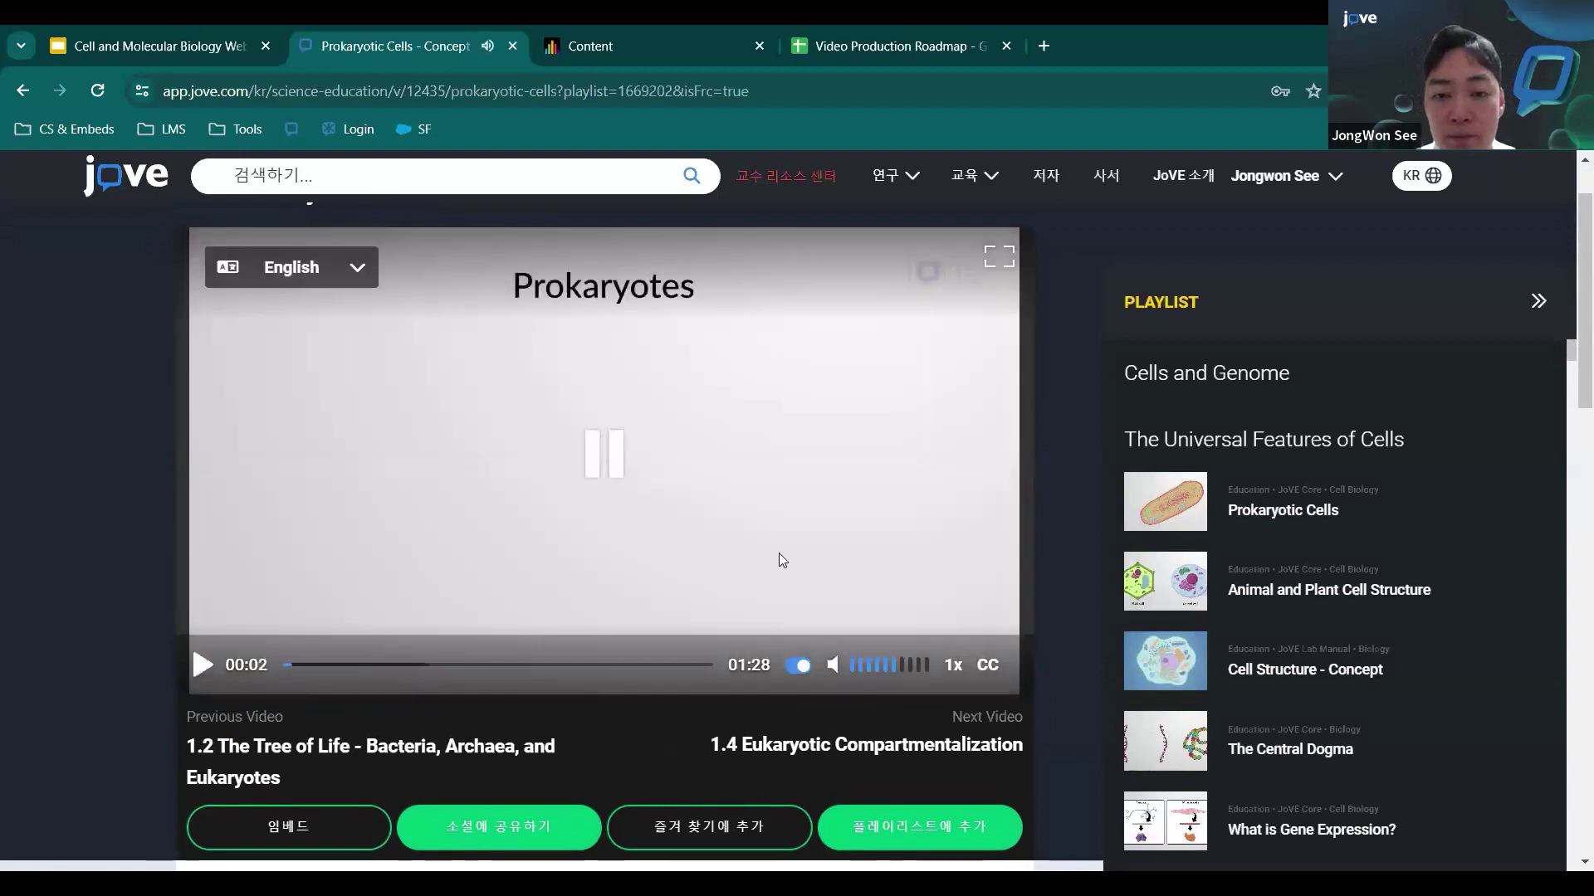
Step: Set the video's captions to Korean (한국어), play a few seconds to preview them and pause the video
{"action": "left_click", "coordinate": [988, 666]}
{"action": "scroll", "coordinate": [926, 498], "scroll_direction": "down", "scroll_amount": 4}
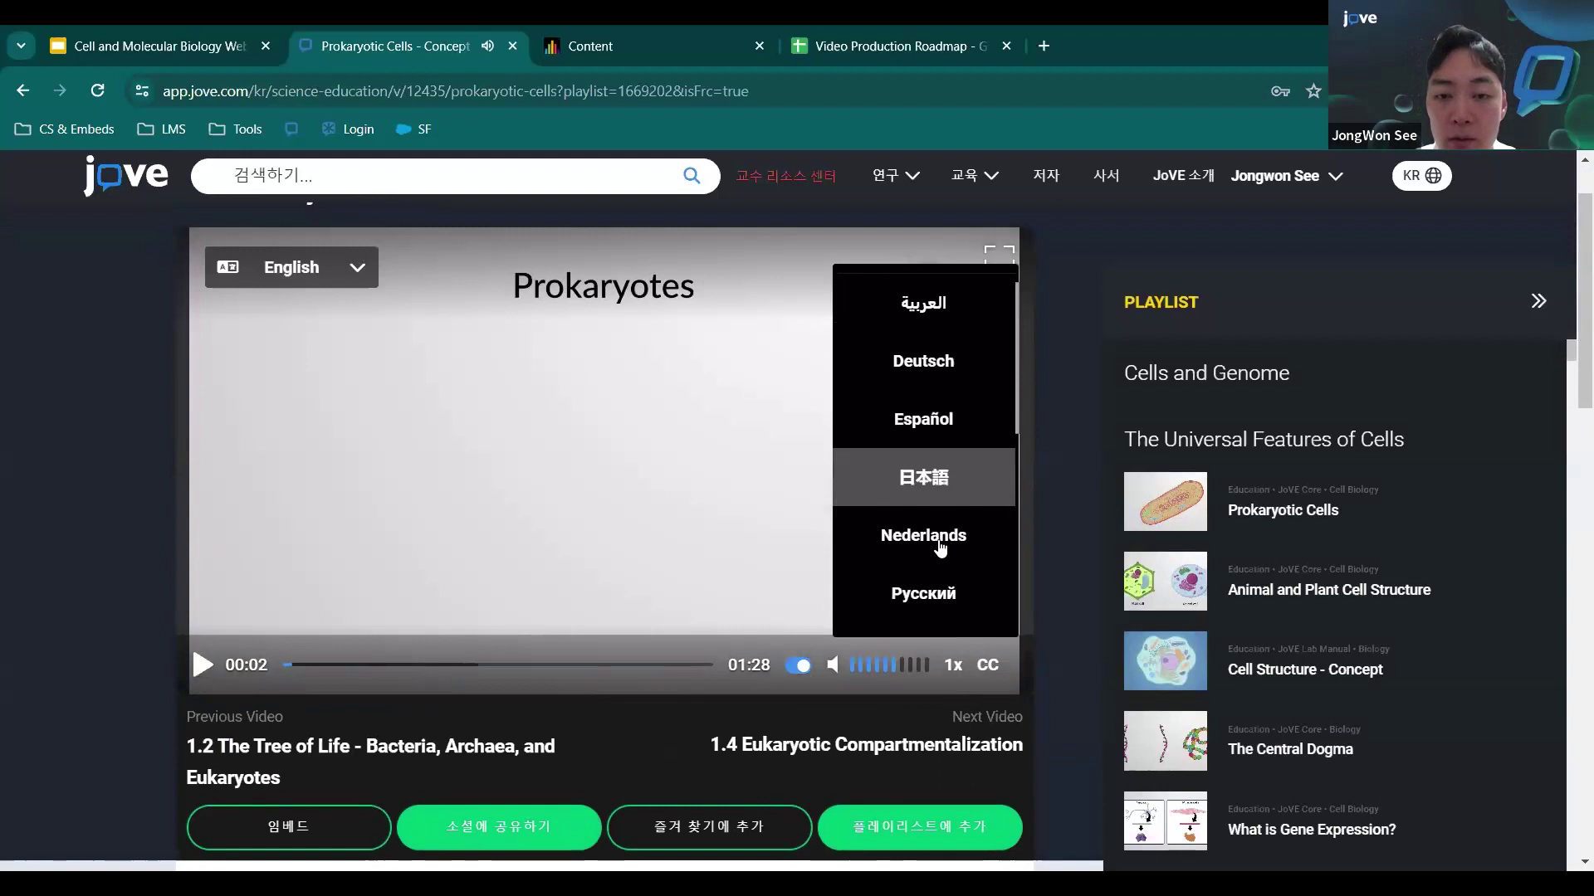
{"action": "scroll", "coordinate": [926, 531], "scroll_direction": "down", "scroll_amount": 3}
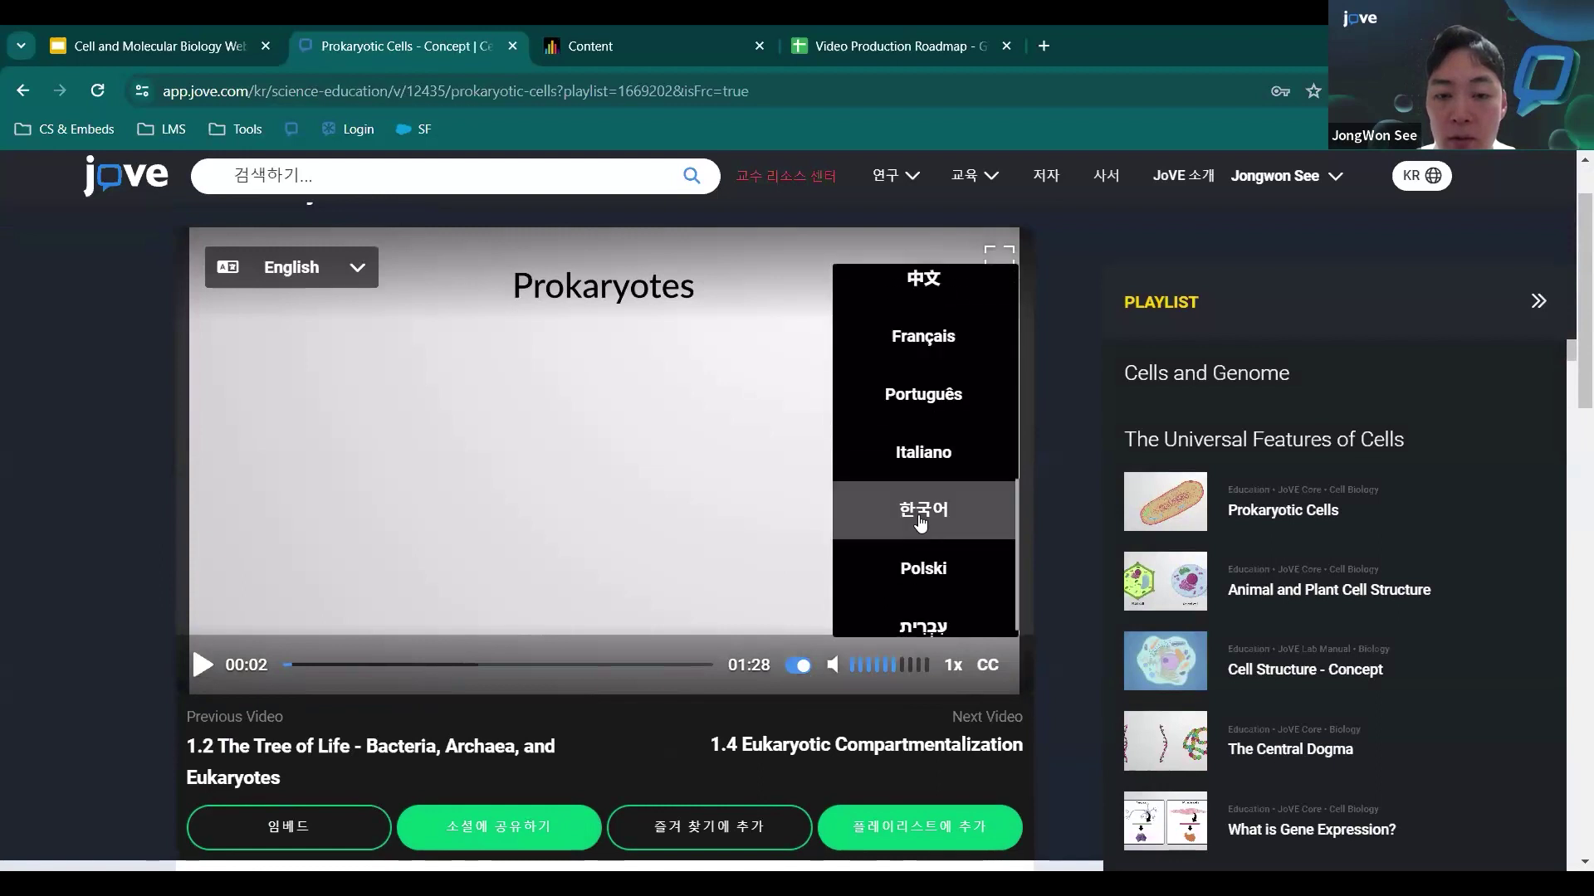
{"action": "left_click", "coordinate": [922, 523]}
{"action": "left_click", "coordinate": [494, 551]}
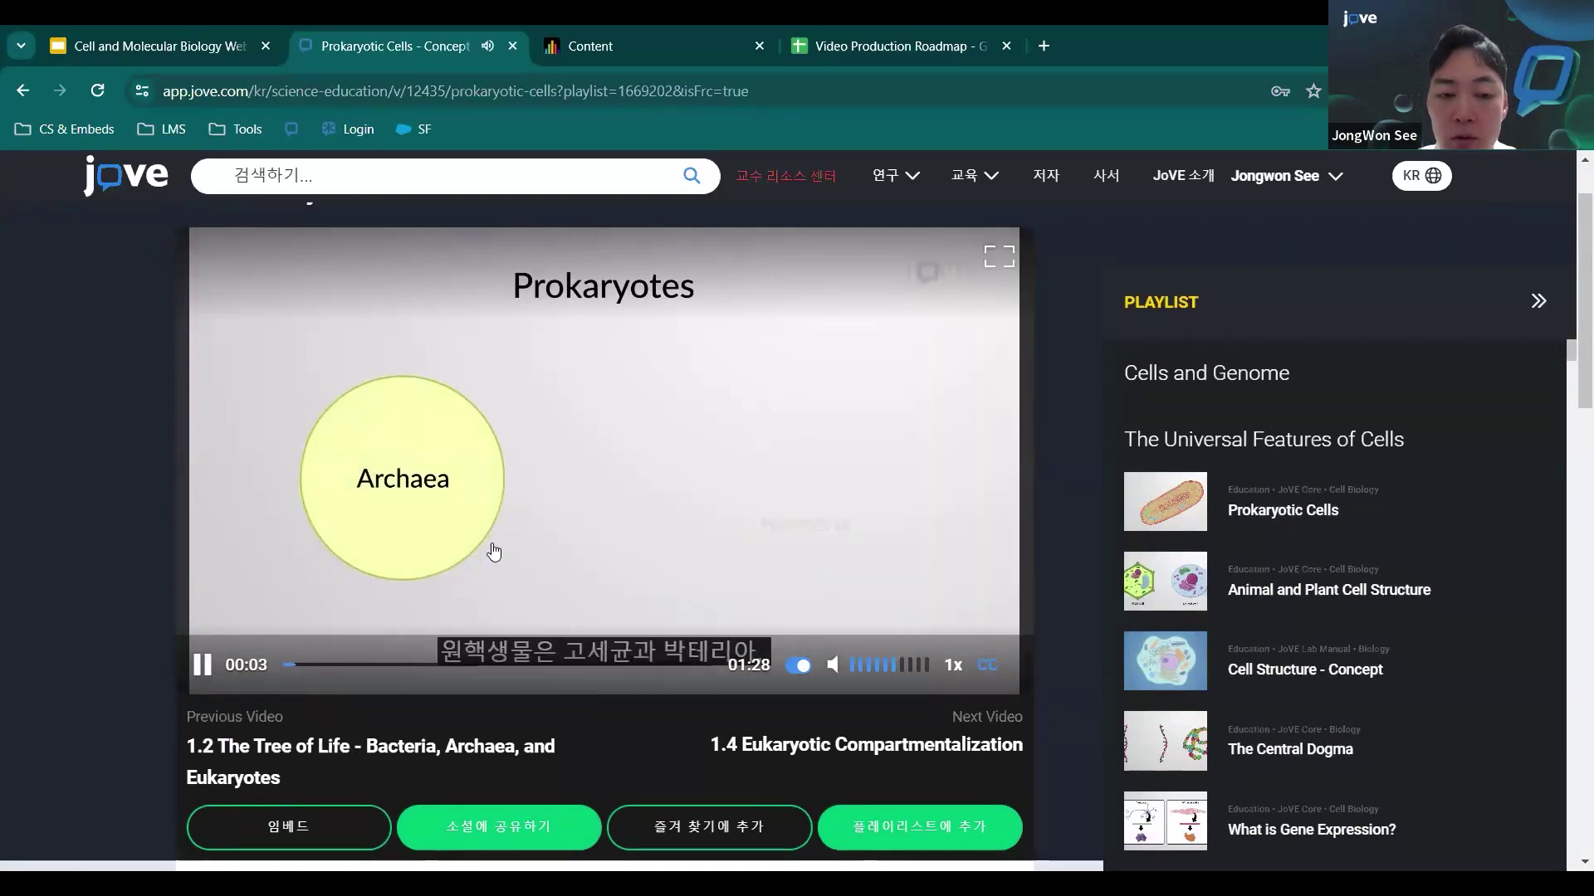
{"action": "left_click", "coordinate": [535, 498]}
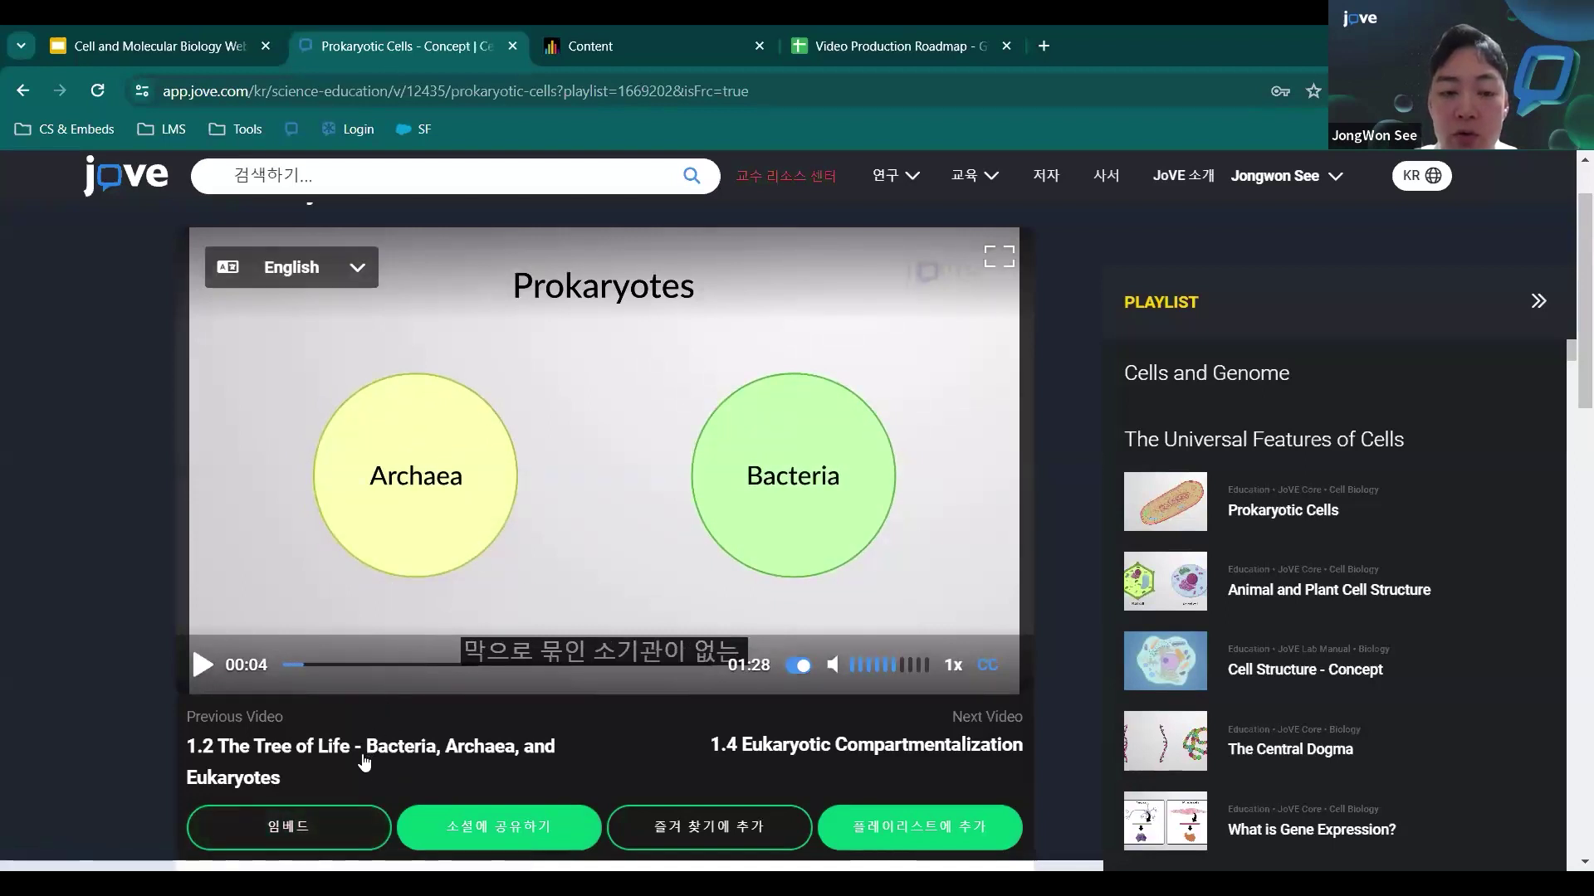
Step: Open the Embed Tool for the Prokaryotic Cells video and copy its embed code
{"action": "scroll", "coordinate": [330, 803], "scroll_direction": "down", "scroll_amount": 1}
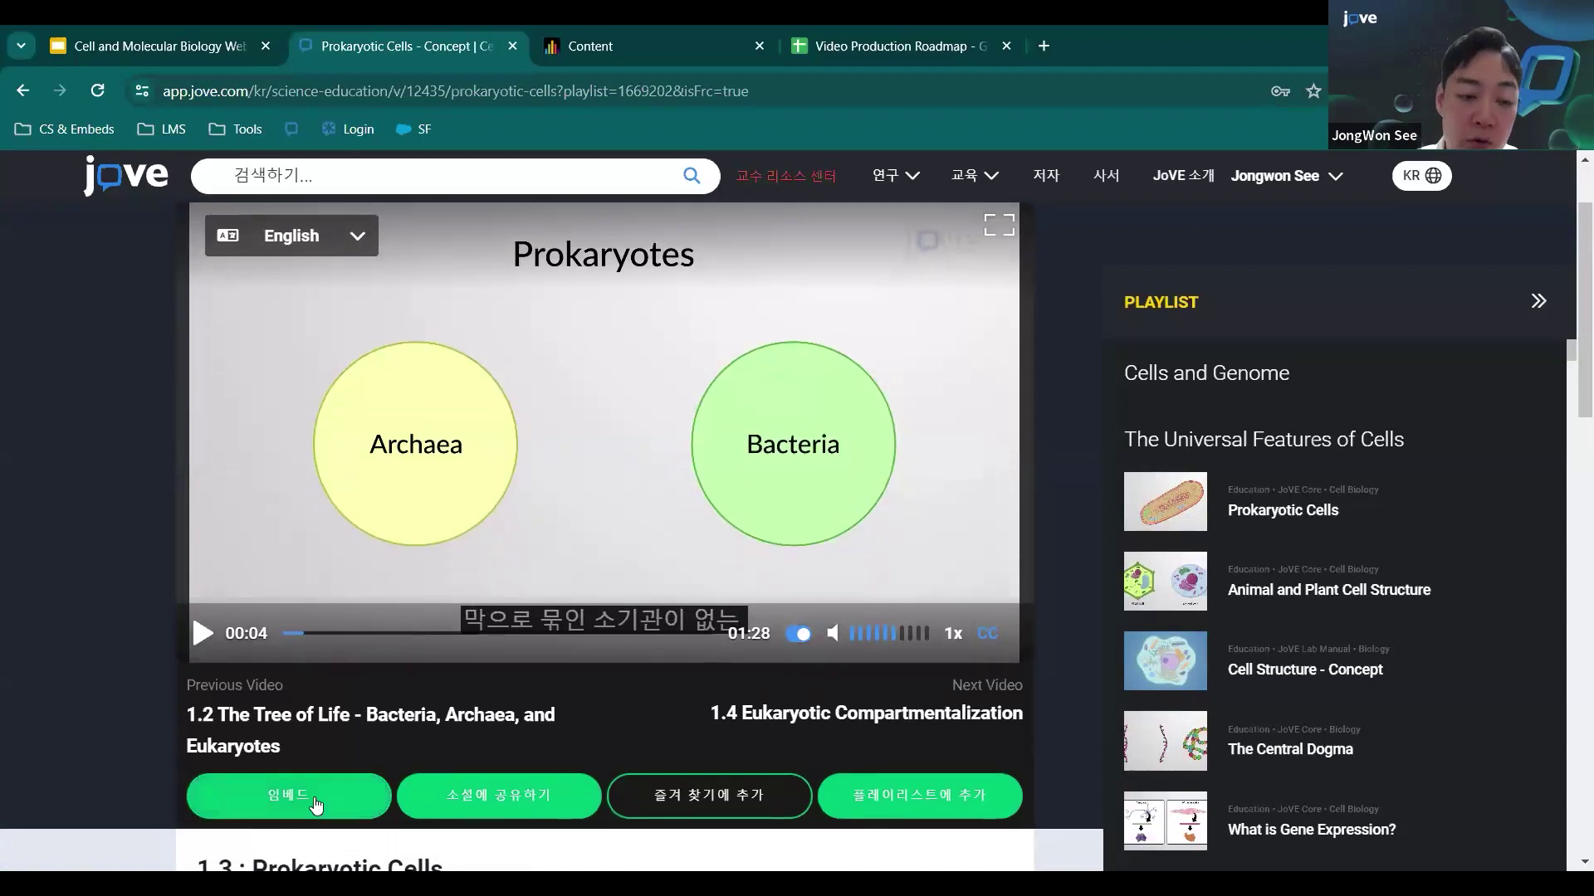
{"action": "left_click", "coordinate": [316, 804]}
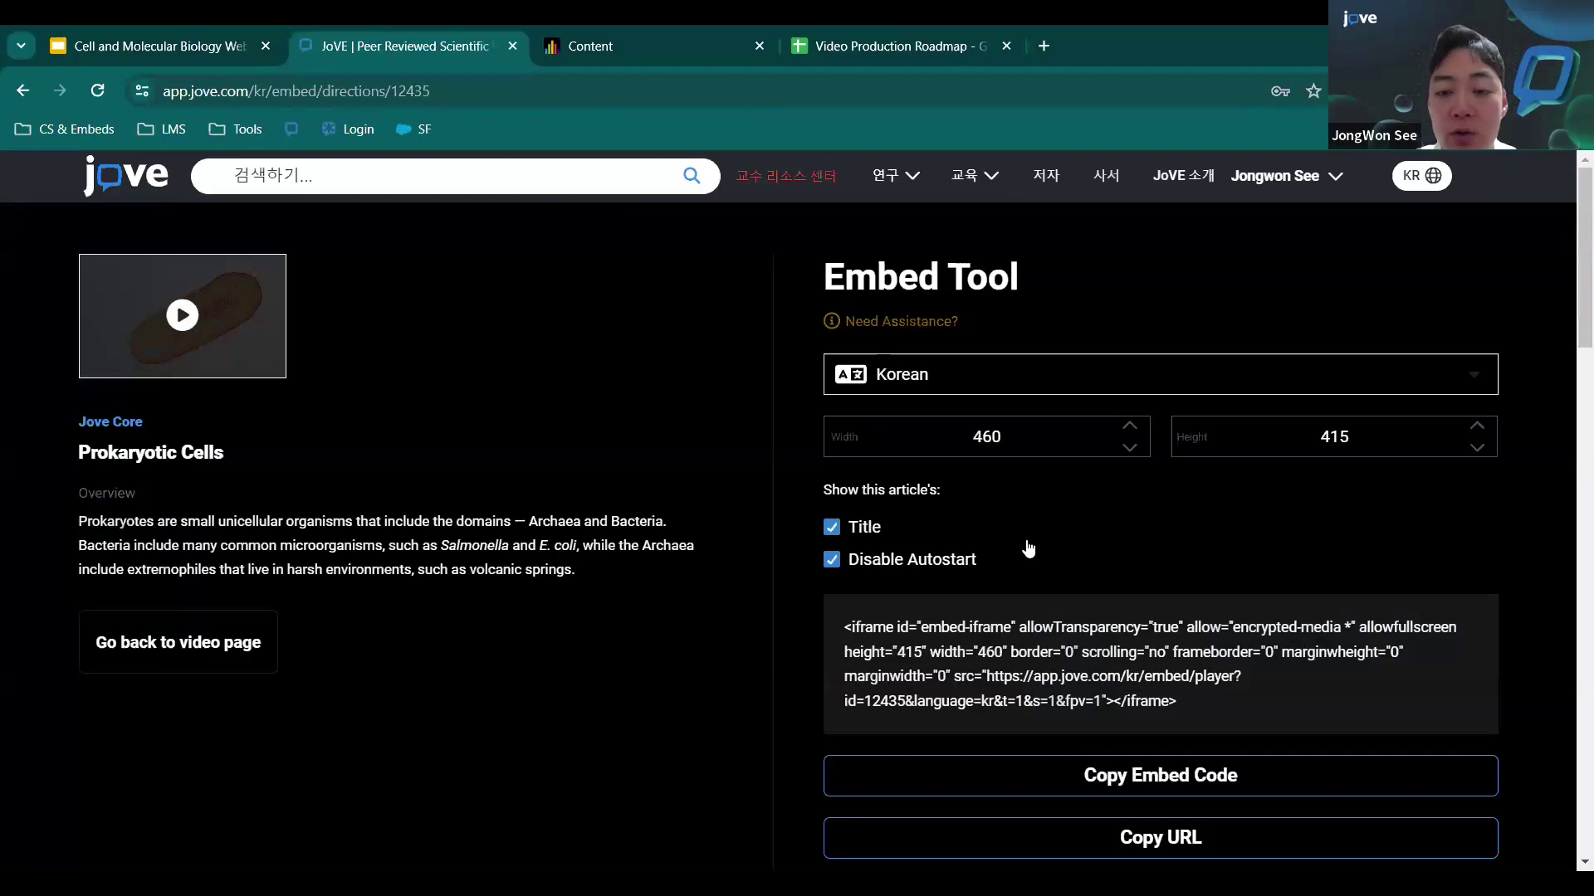
{"action": "scroll", "coordinate": [1008, 603], "scroll_direction": "down", "scroll_amount": 1}
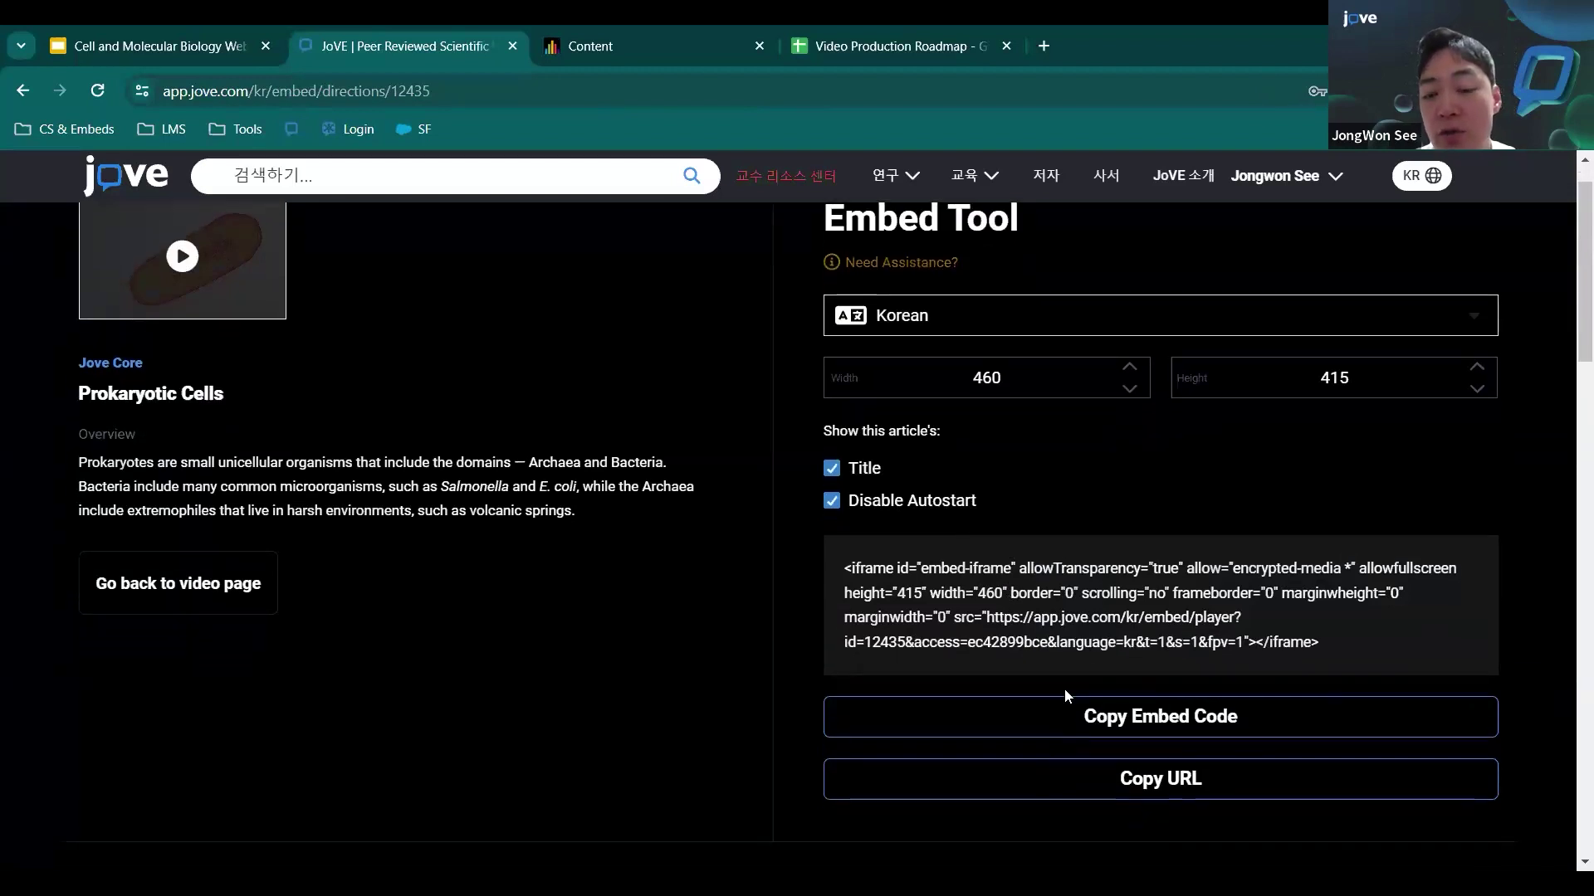
{"action": "left_click", "coordinate": [1059, 715]}
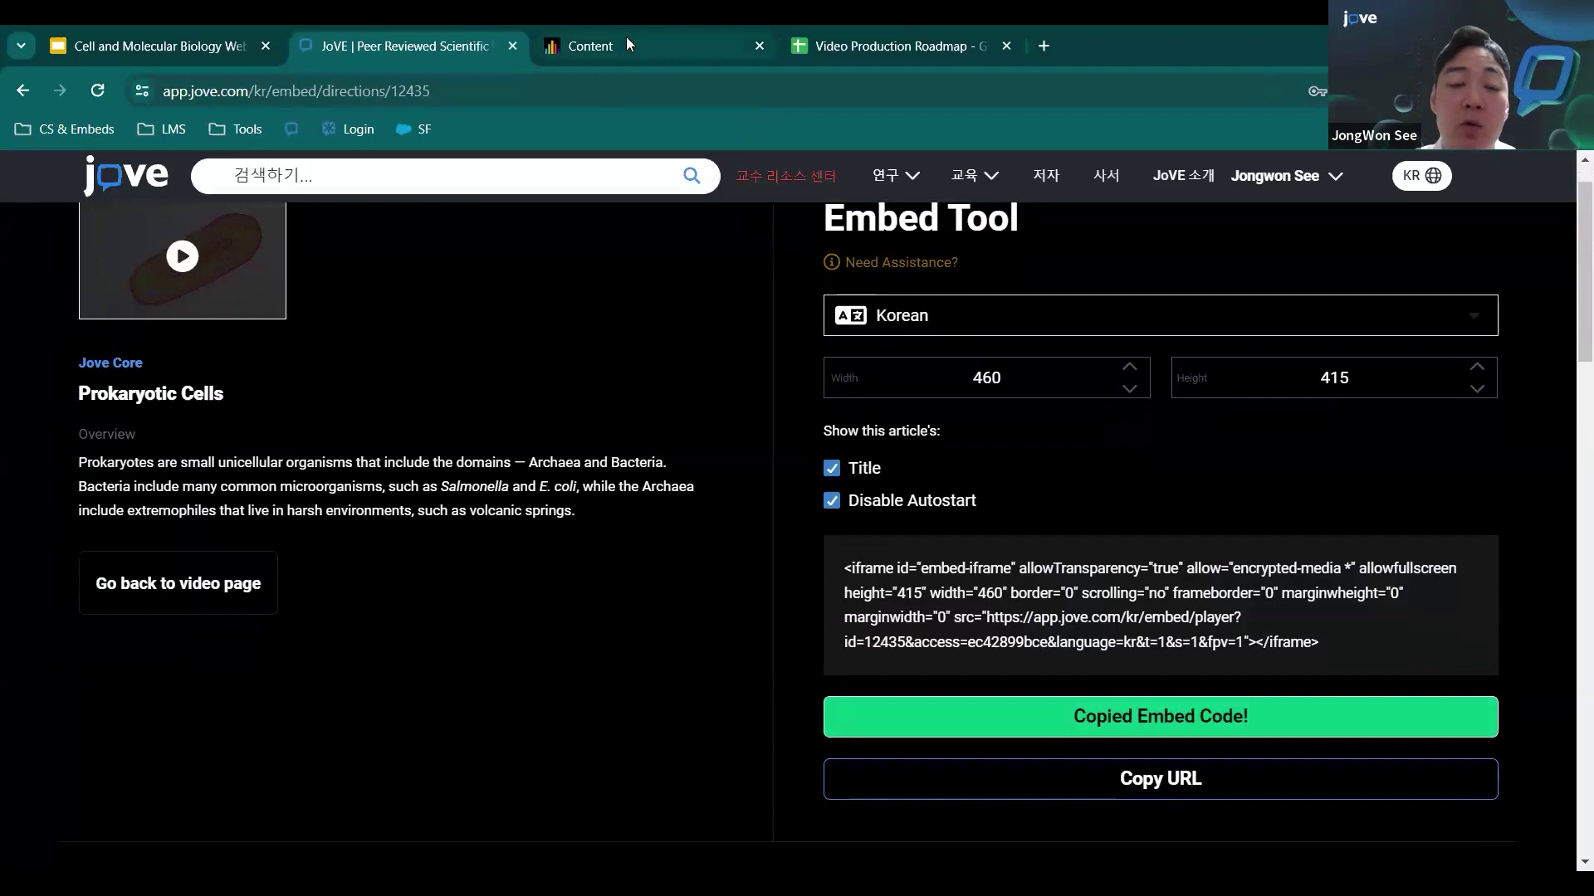
Step: Switch to Blackboard, leave the open course, view the profile page and return to the course list
{"action": "mouse_move", "coordinate": [625, 36]}
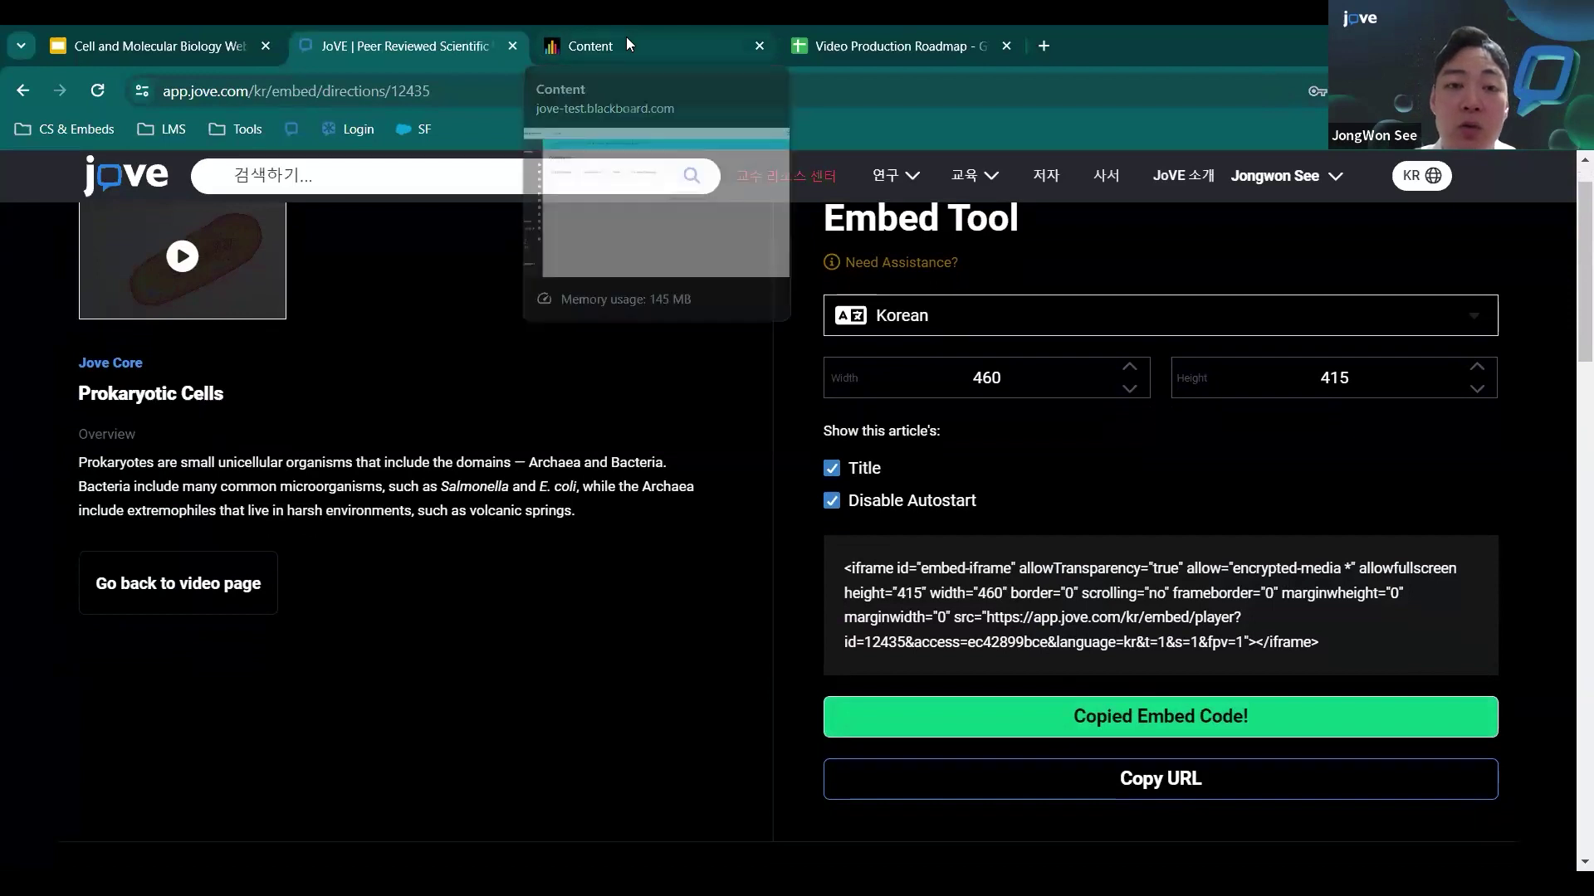
{"action": "left_click", "coordinate": [626, 36]}
{"action": "left_click", "coordinate": [341, 355]}
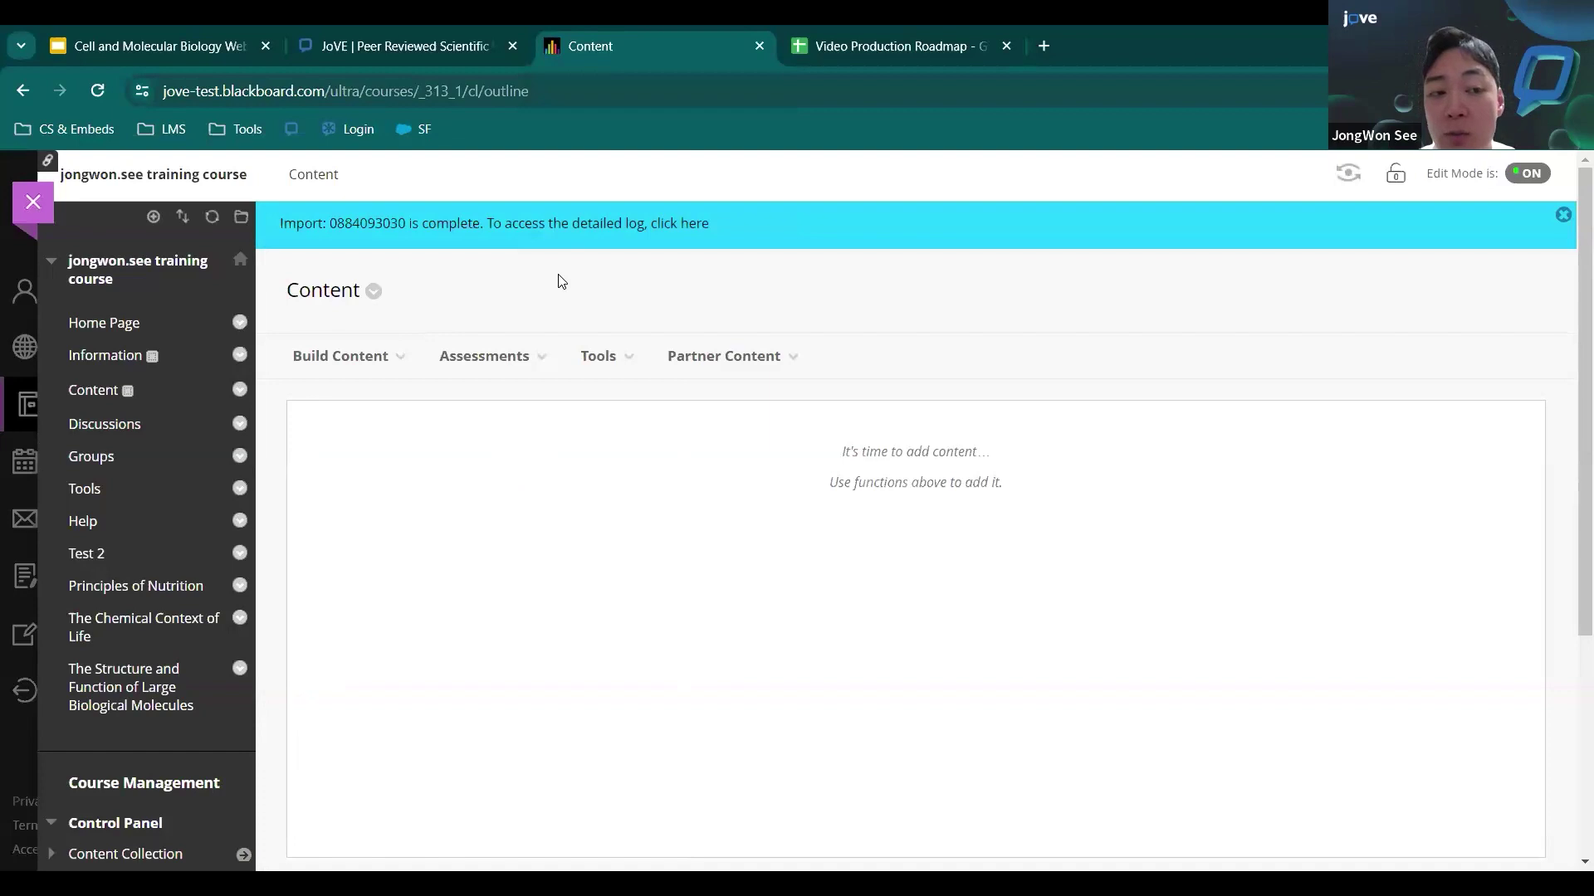
{"action": "left_click", "coordinate": [26, 217]}
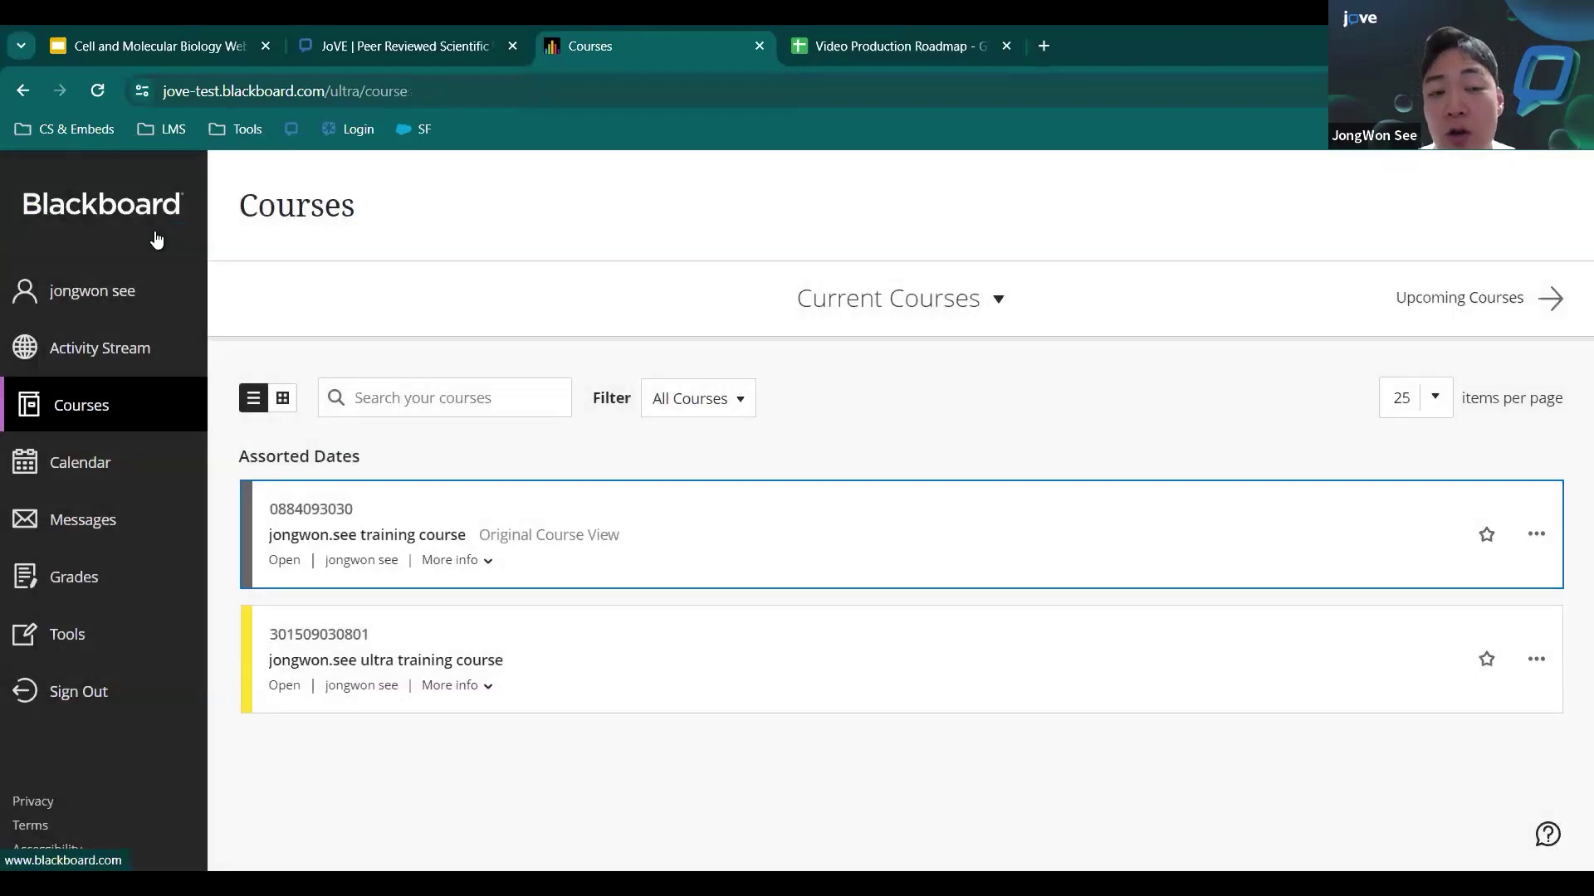
{"action": "left_click", "coordinate": [115, 311]}
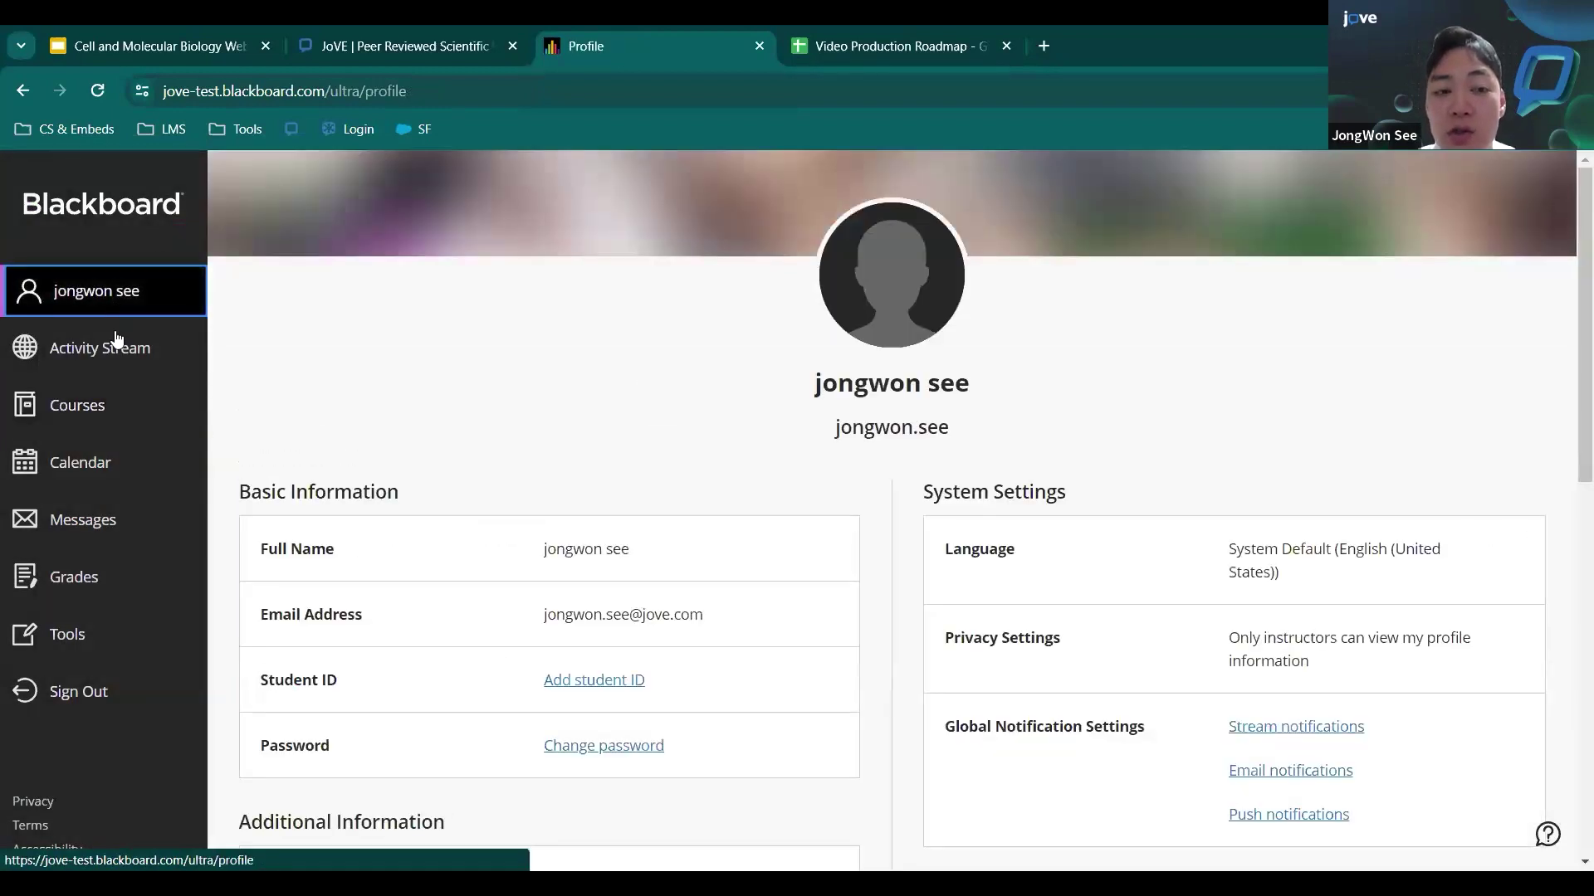
{"action": "left_click", "coordinate": [111, 413]}
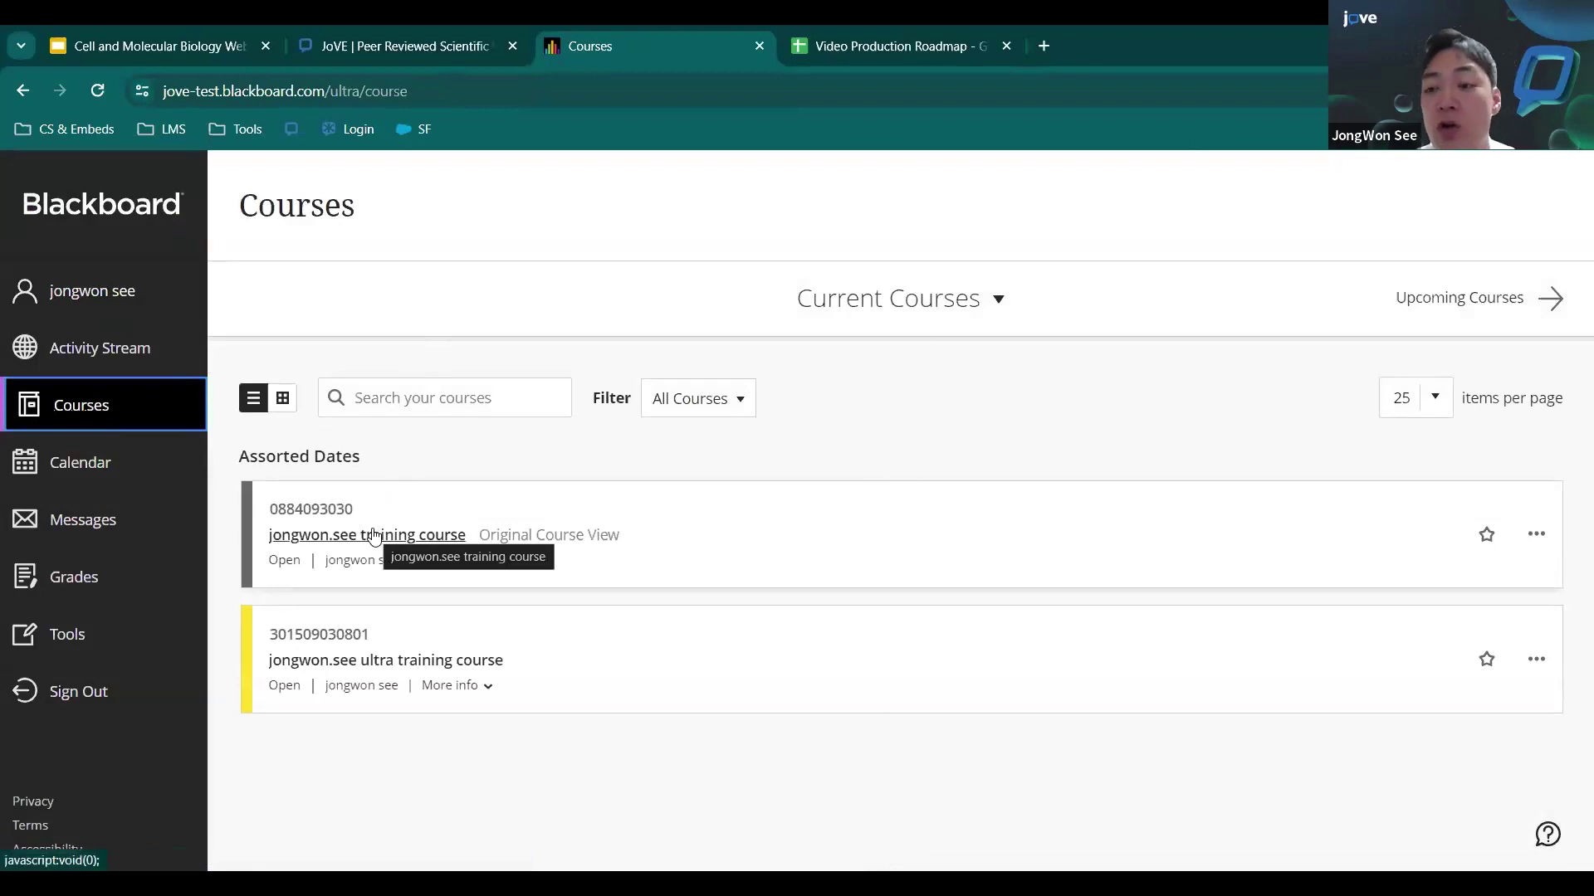
Step: Open the Content area of the training course in Original Course View and start creating a new content item
{"action": "left_click", "coordinate": [374, 535]}
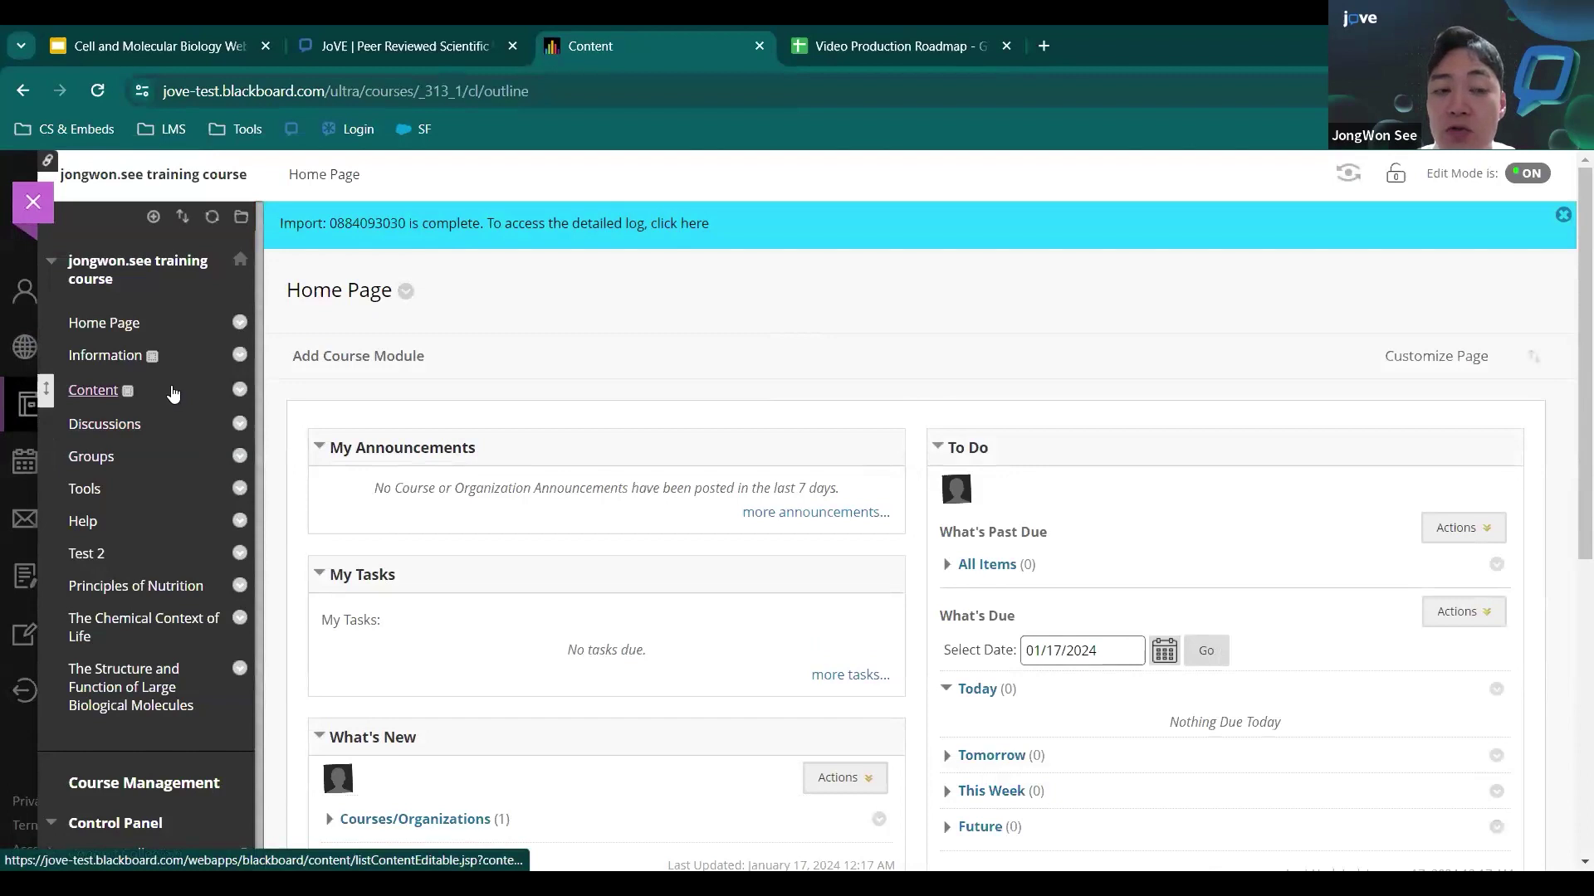
{"action": "left_click", "coordinate": [172, 391]}
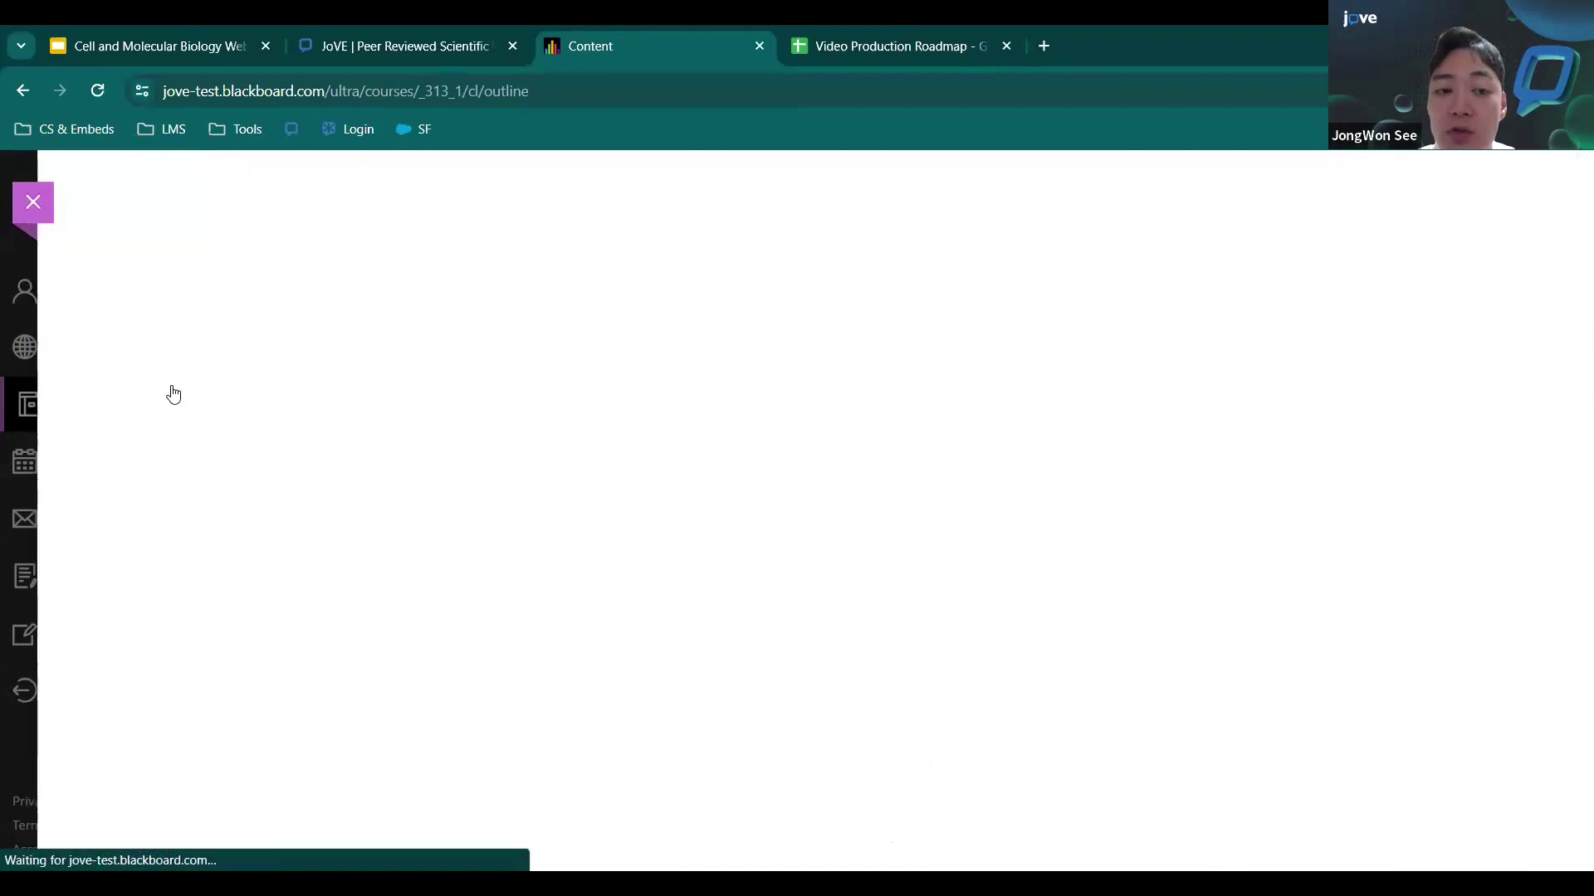
{"action": "left_click", "coordinate": [362, 349]}
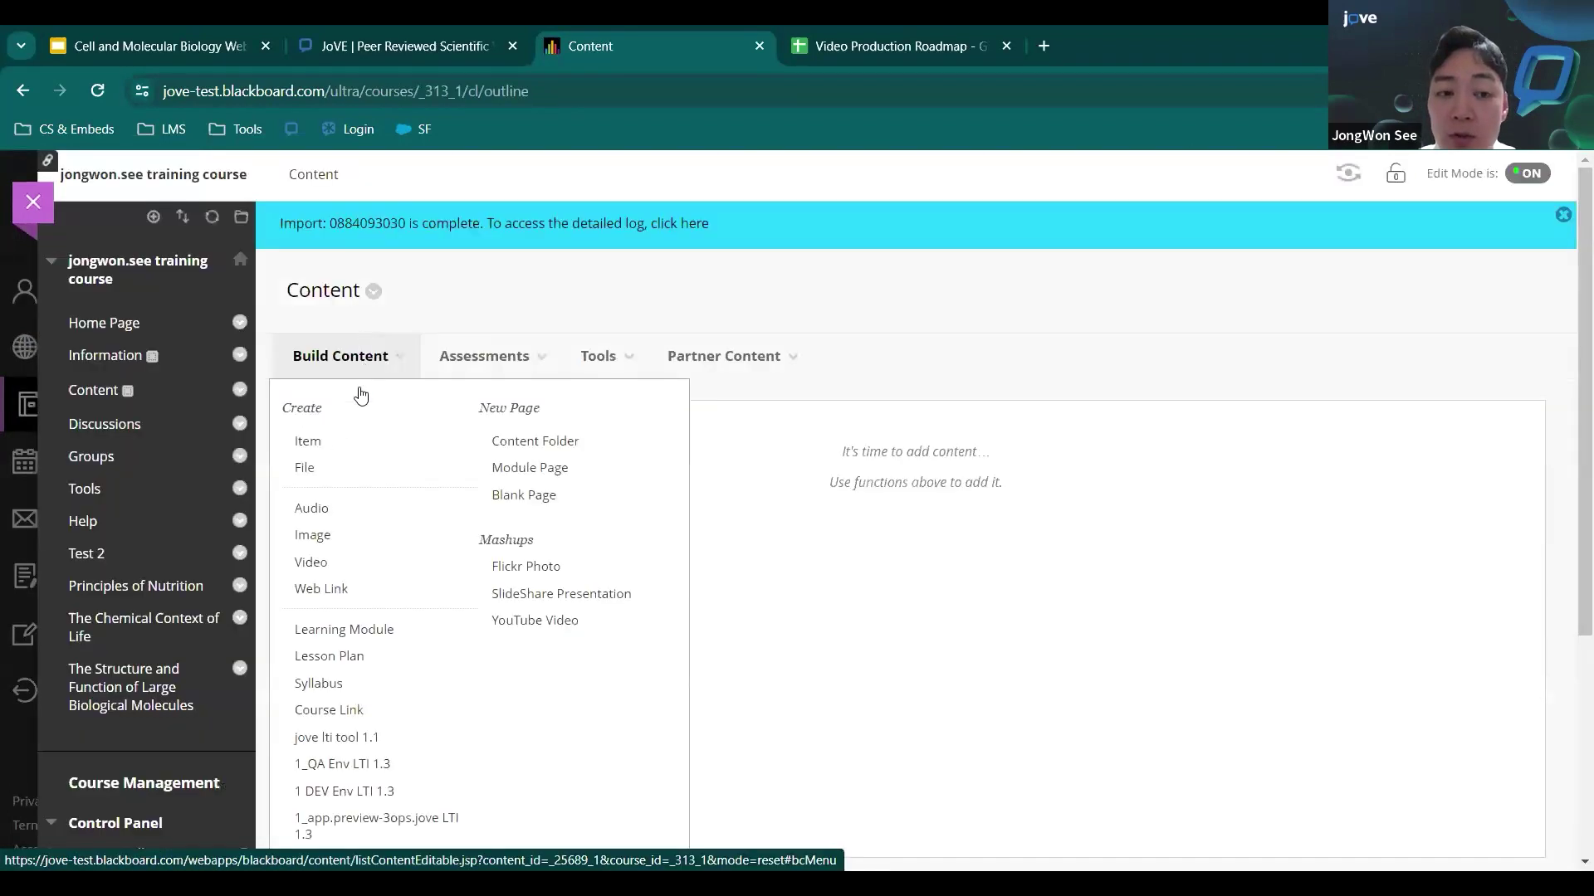
{"action": "left_click", "coordinate": [332, 451]}
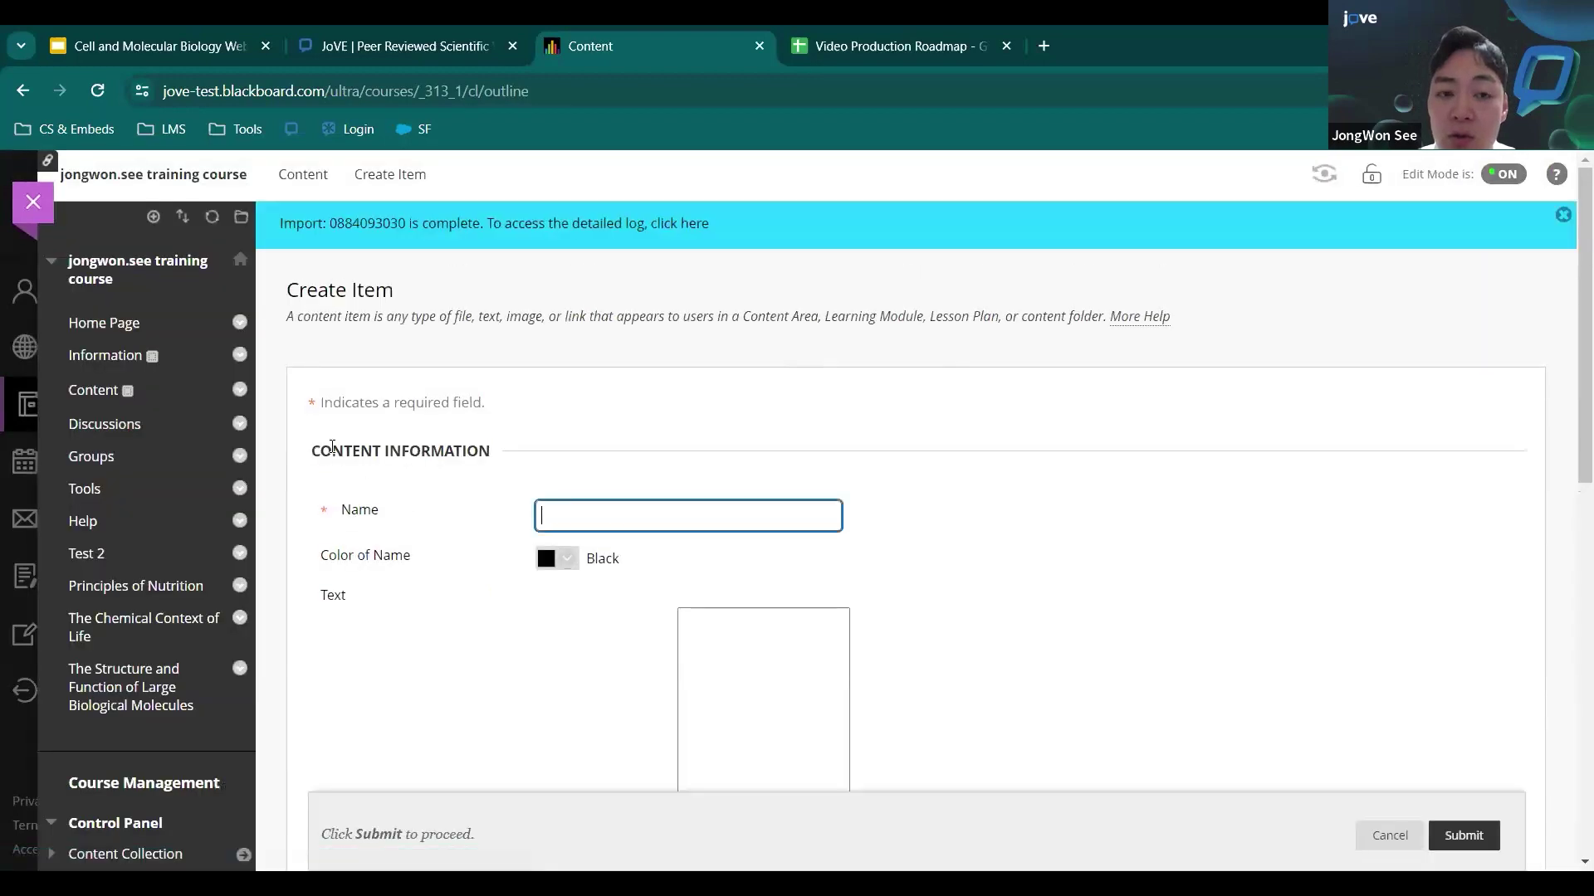
{"action": "left_click", "coordinate": [611, 503]}
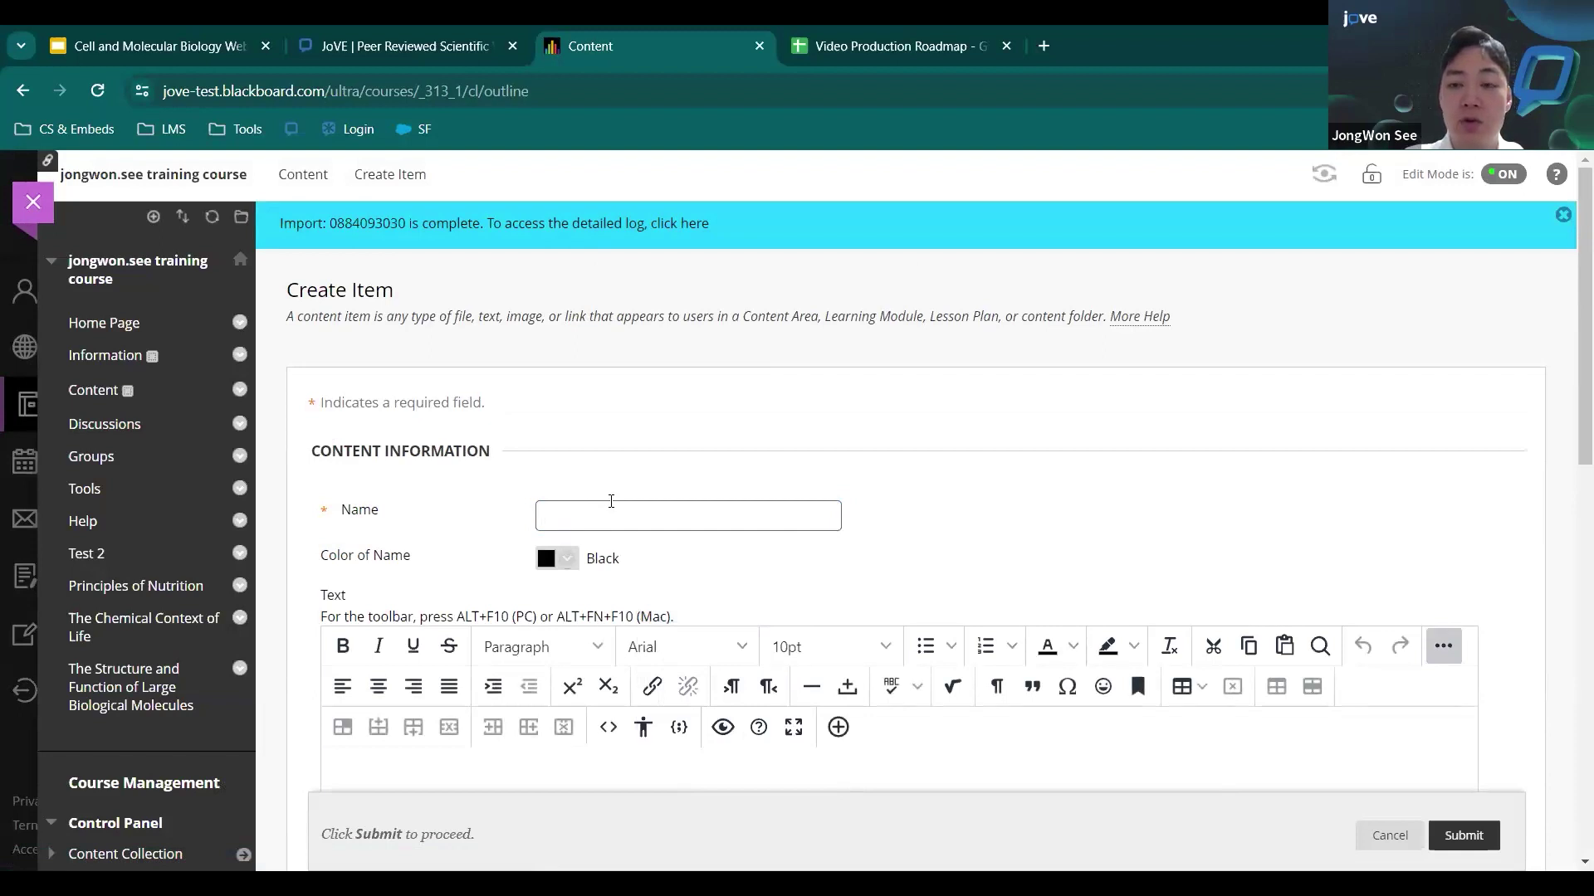
{"action": "type", "text": "일"}
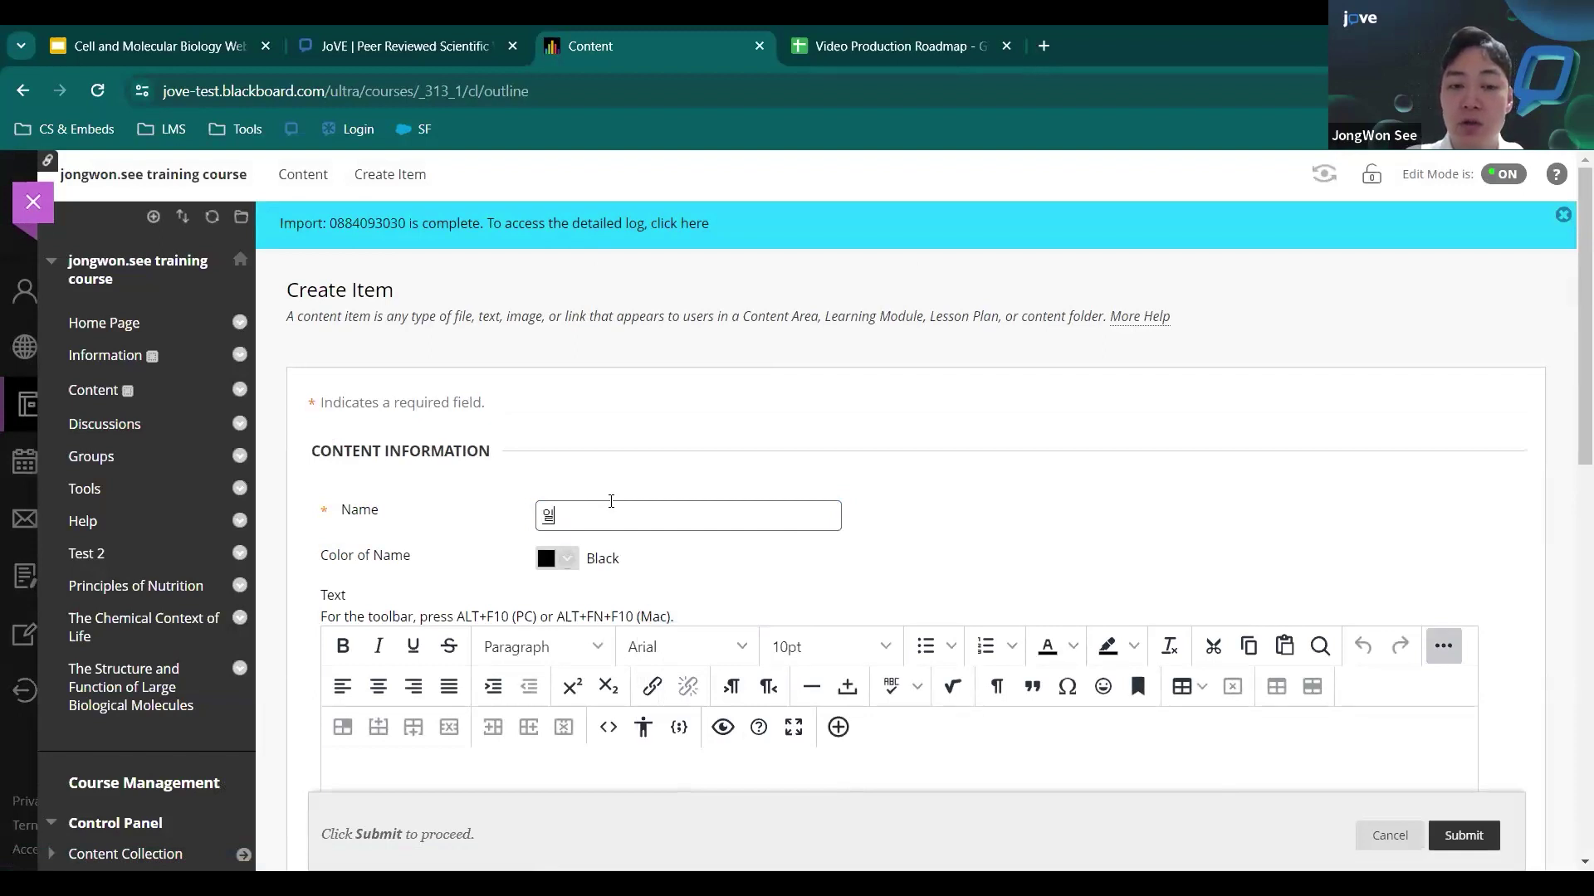
{"action": "type", "text": "반생ㅁ물학"}
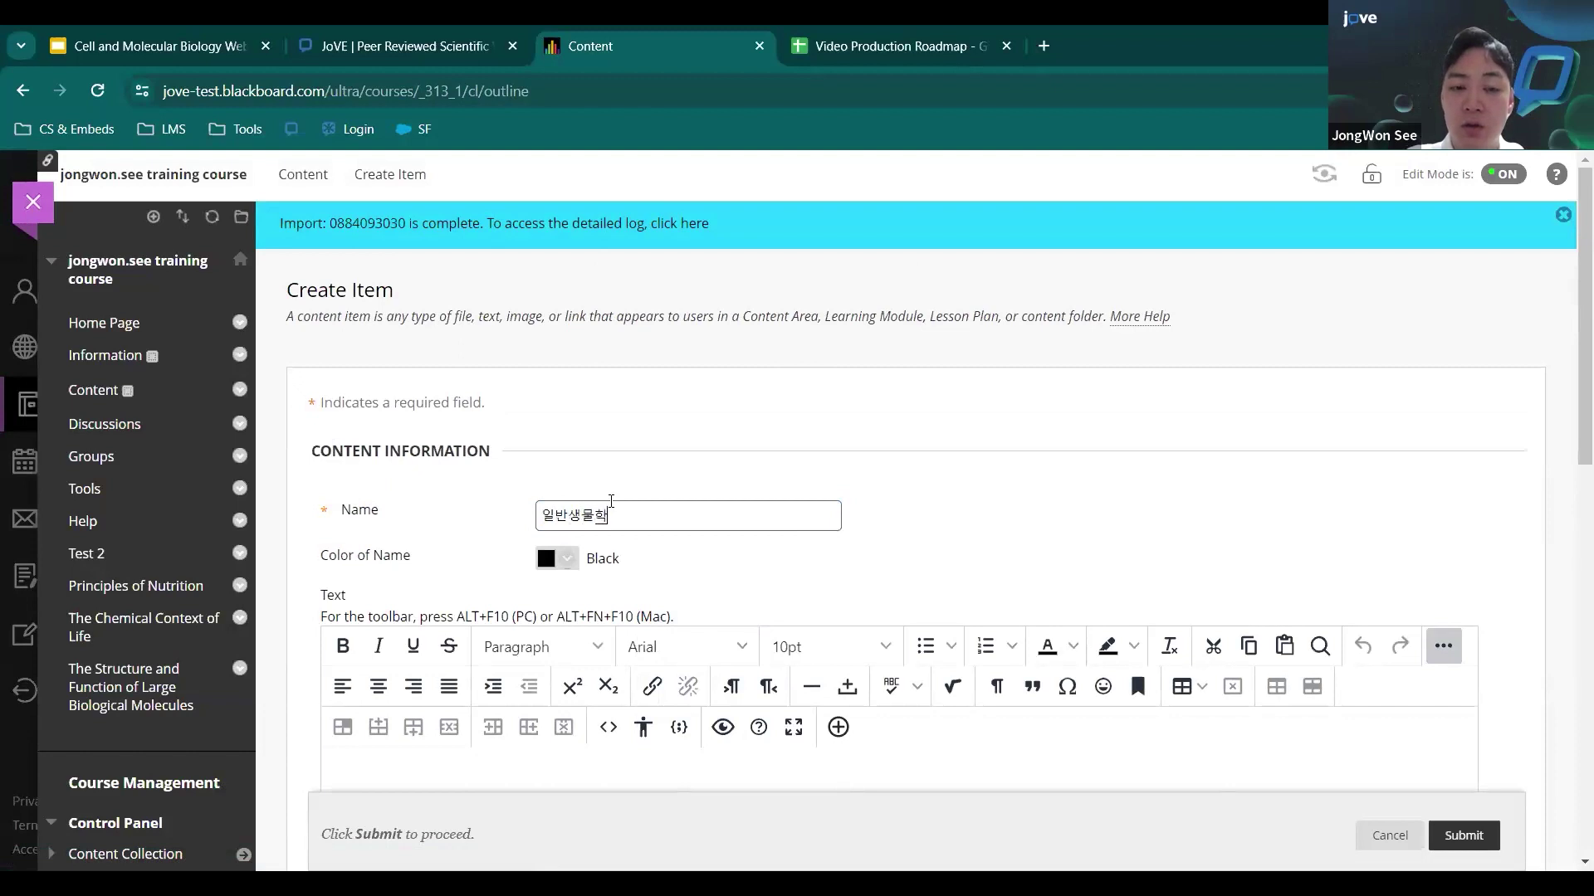
{"action": "key", "text": "BackSpace"}
{"action": "key", "text": "BackSpace"}
{"action": "key", "text": "BackSpace"}
{"action": "key", "text": "BackSpace"}
{"action": "key", "text": "BackSpace"}
Step: Name the new content item 분자생물학_1
{"action": "type", "text": "분자생"}
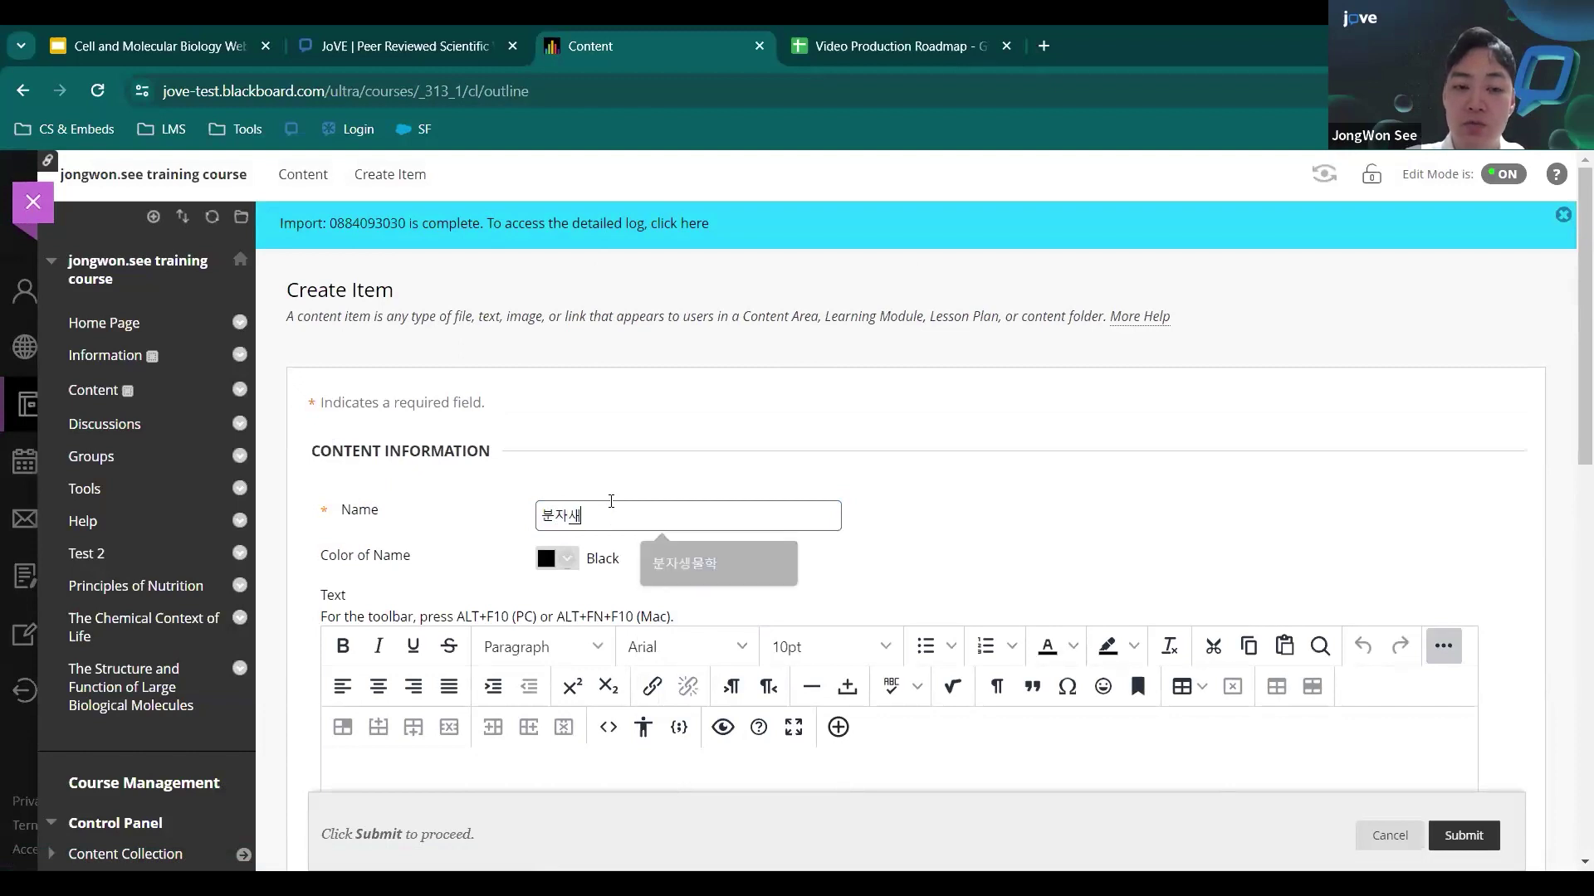
{"action": "type", "text": "물학_!"}
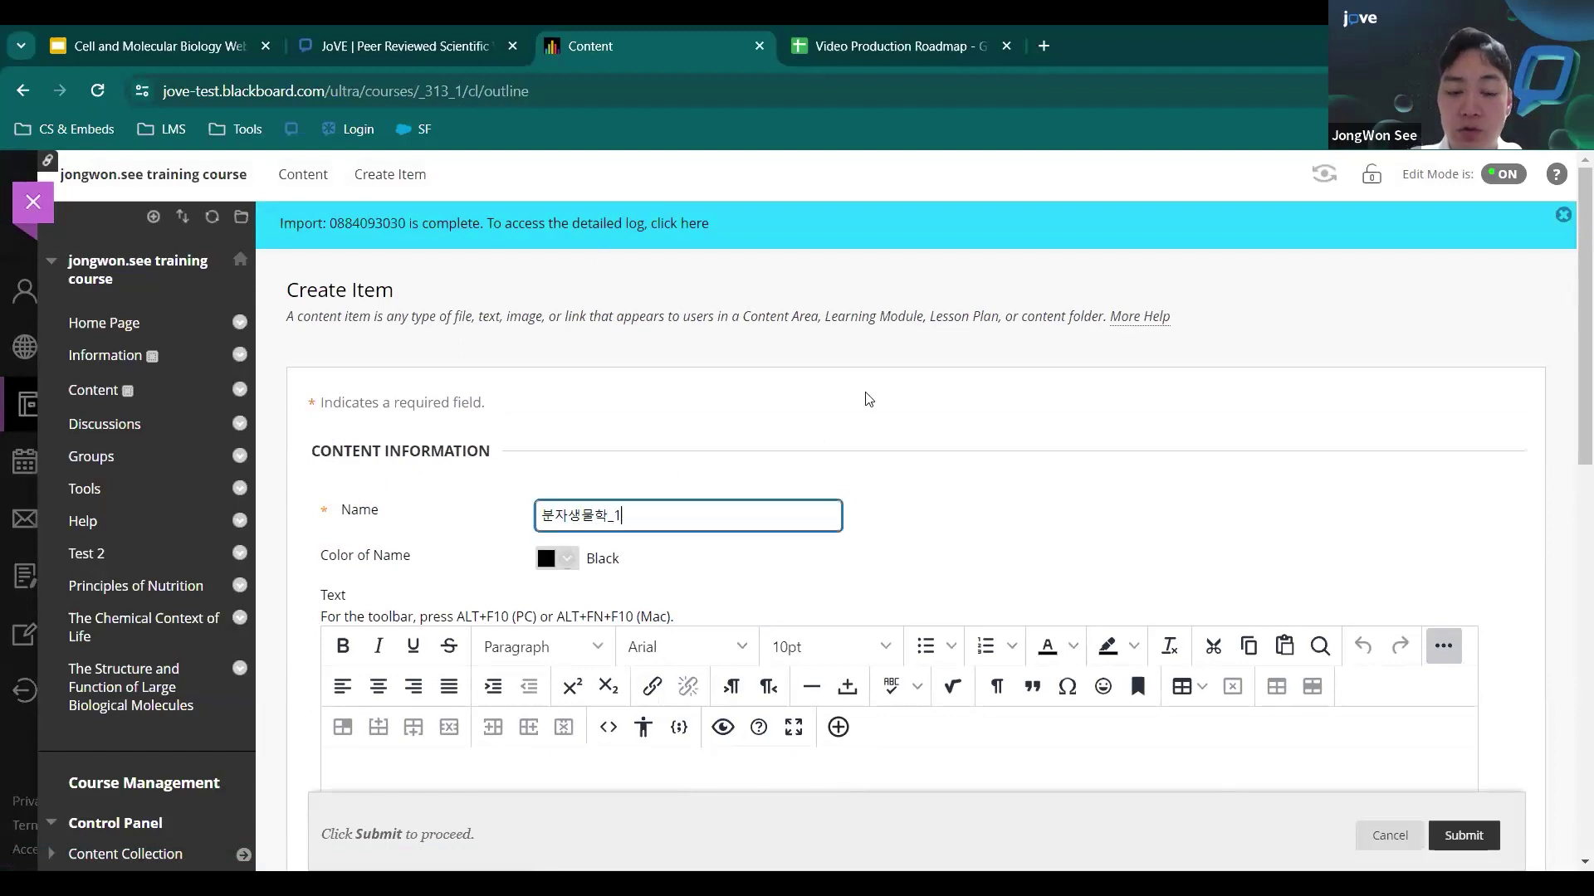
{"action": "left_click", "coordinate": [818, 463]}
Step: Paste the copied Prokaryotic Cells iframe code into the source code of the item's text, save it and check the embedded player
{"action": "scroll", "coordinate": [699, 565], "scroll_direction": "down", "scroll_amount": 4}
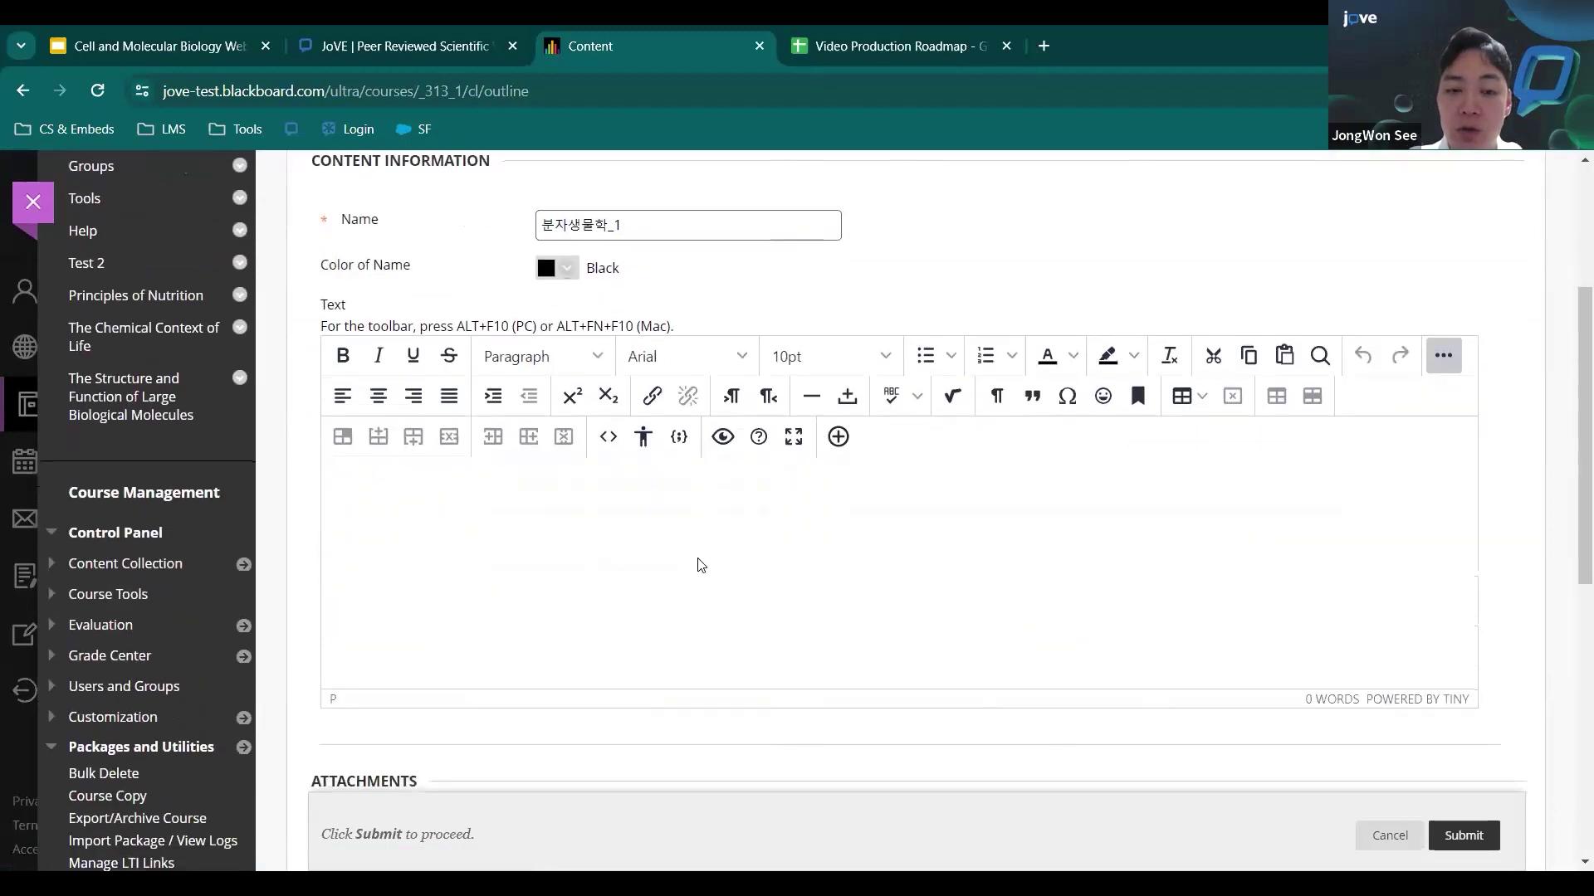
{"action": "left_click", "coordinate": [699, 565]}
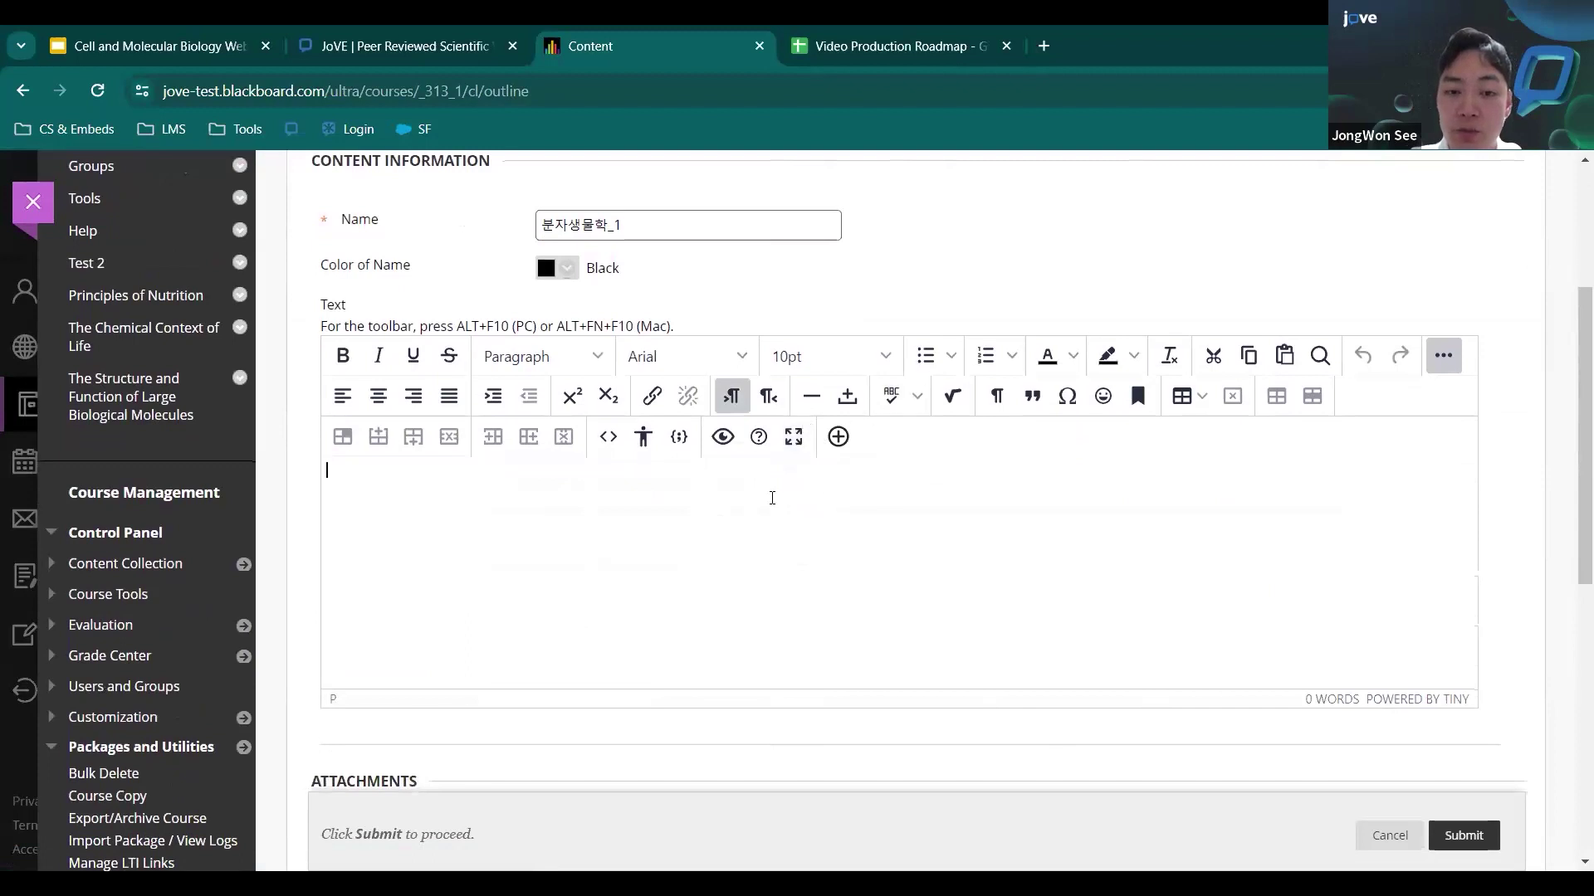
{"action": "left_click", "coordinate": [606, 440]}
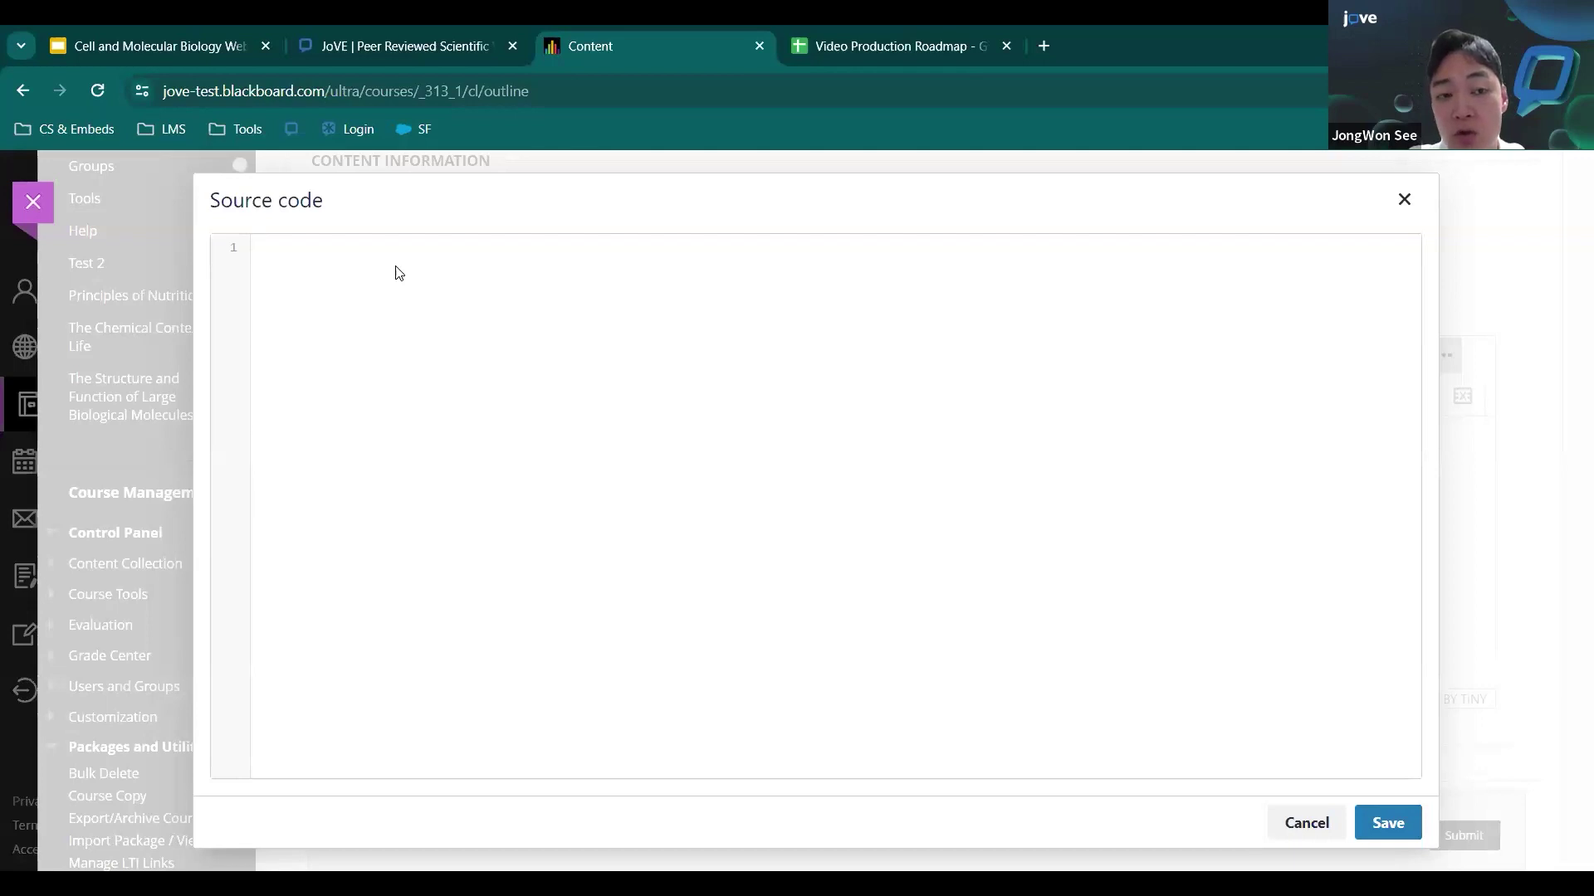
{"action": "type", "text": "<iframe id=\"embed-iframe\" allowTransparency=\"true\" allow=\"encrypted-media *\" allowfullscreen height=\"415\" width=\"460\" border=\"0\" scrolling=\"no\" frameborder=\"0\" marginheight=\"0\" marginwidth=\"0\" src=\"https://app.jove.com/kr/embed/player?id=12435&access=ec42899bce&language=kr&t=1&s=1&fpv=1\"></iframe>"}
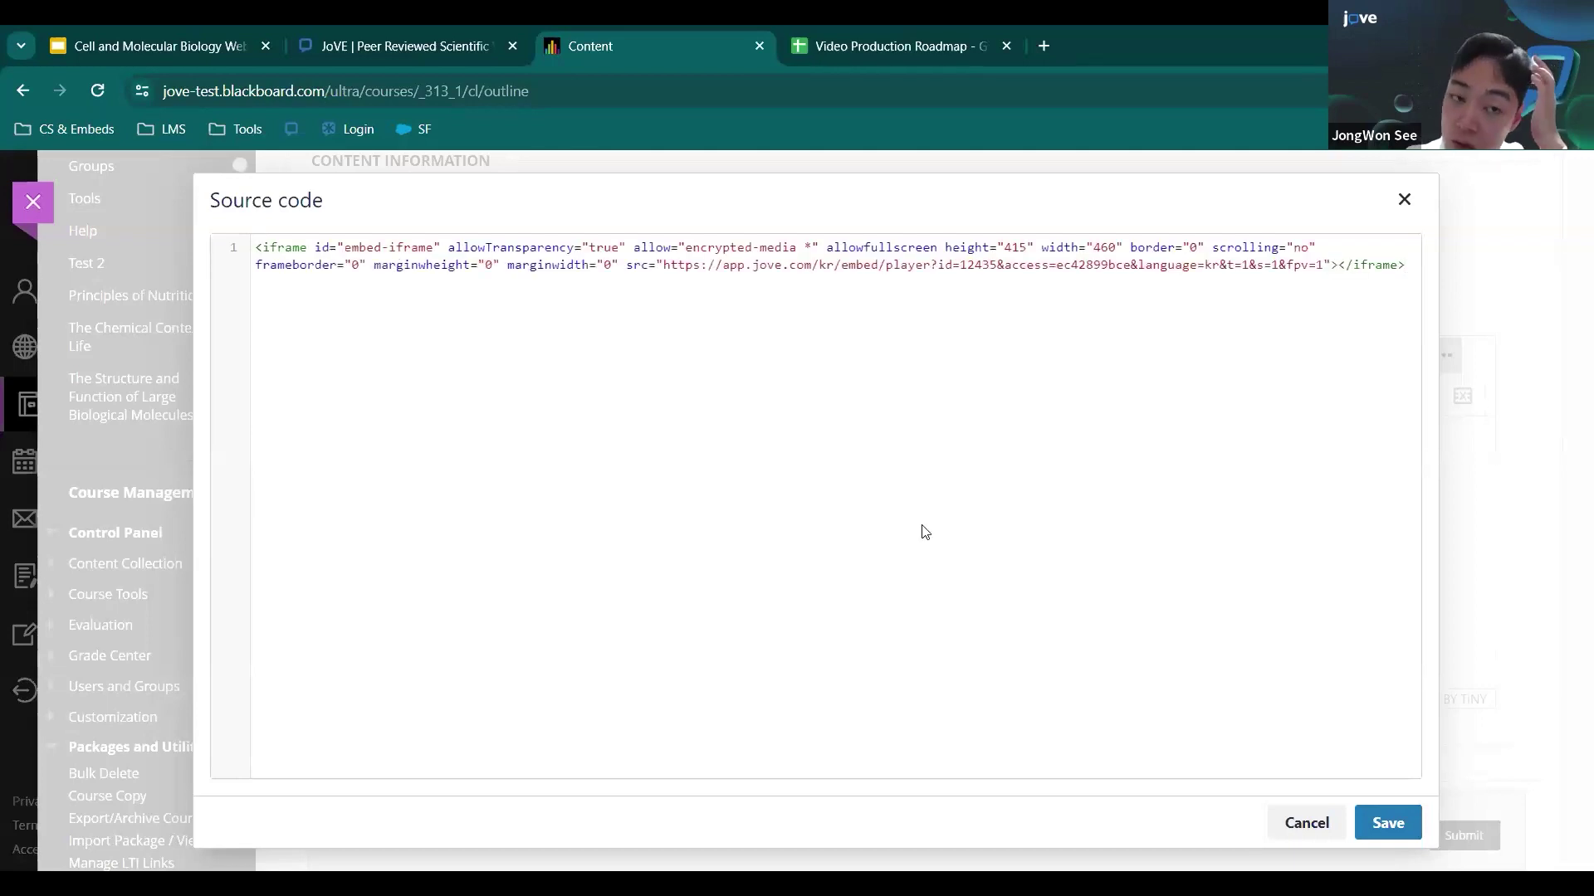
{"action": "left_click", "coordinate": [1385, 822]}
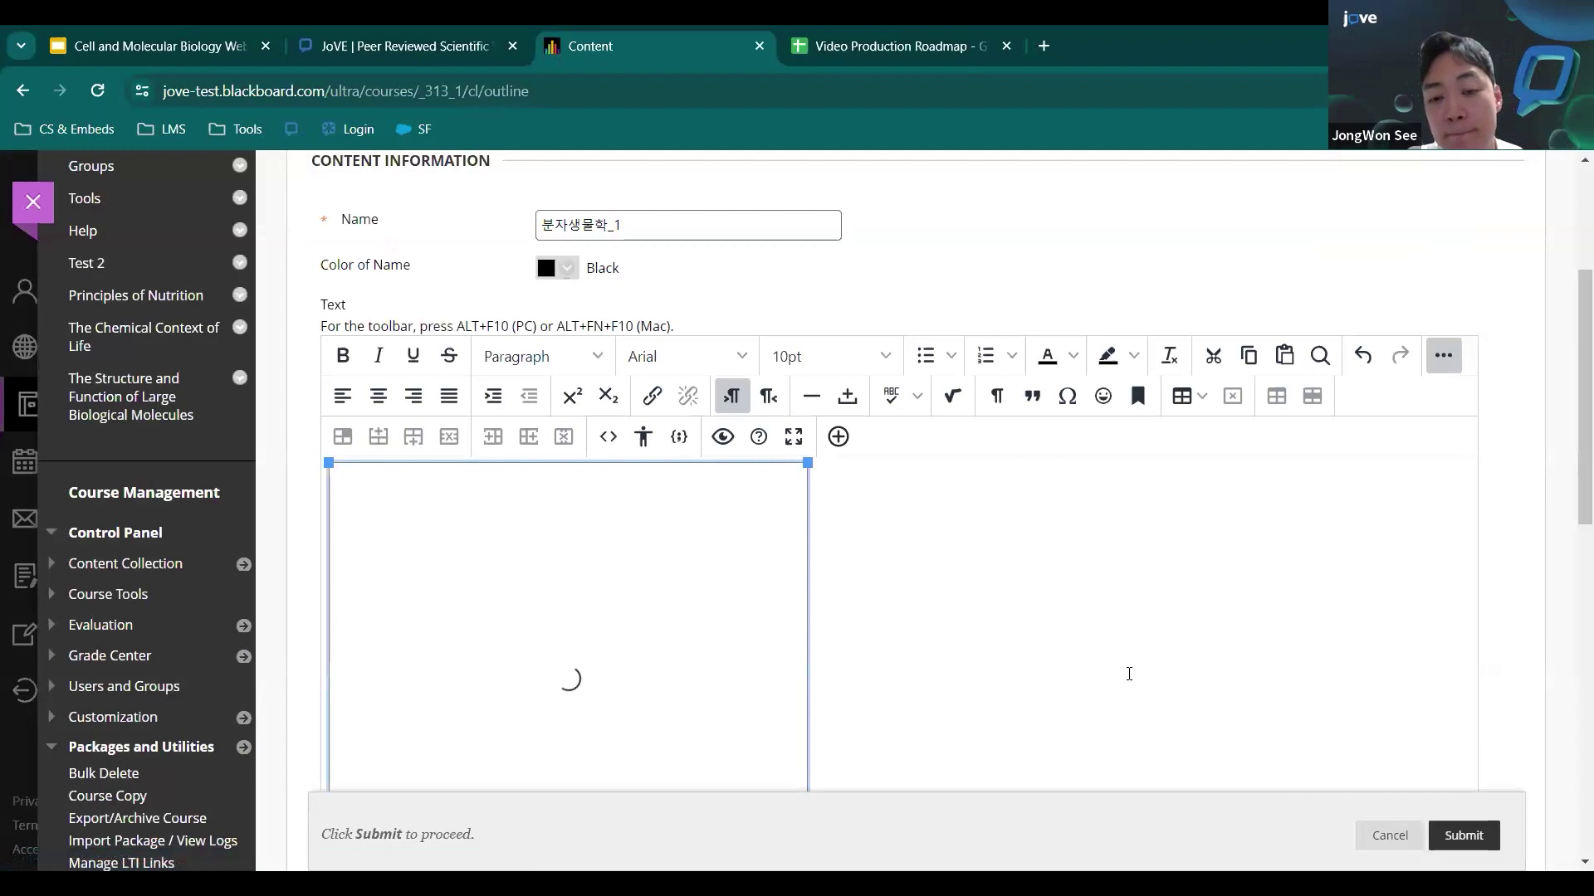
{"action": "scroll", "coordinate": [1128, 674], "scroll_direction": "down", "scroll_amount": 1}
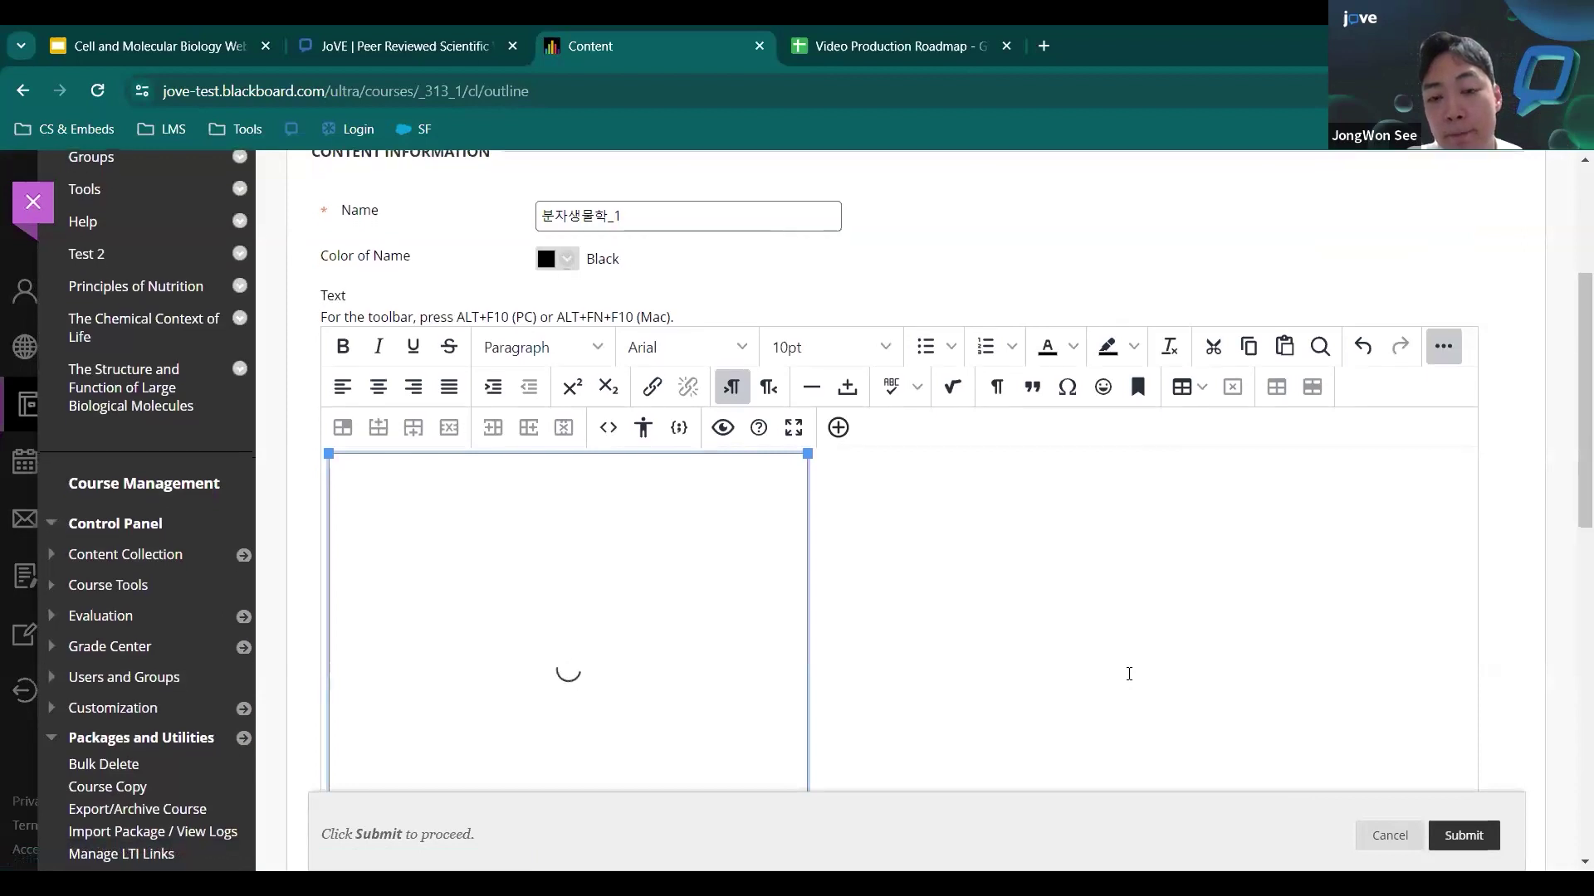
{"action": "scroll", "coordinate": [1128, 674], "scroll_direction": "down", "scroll_amount": 2}
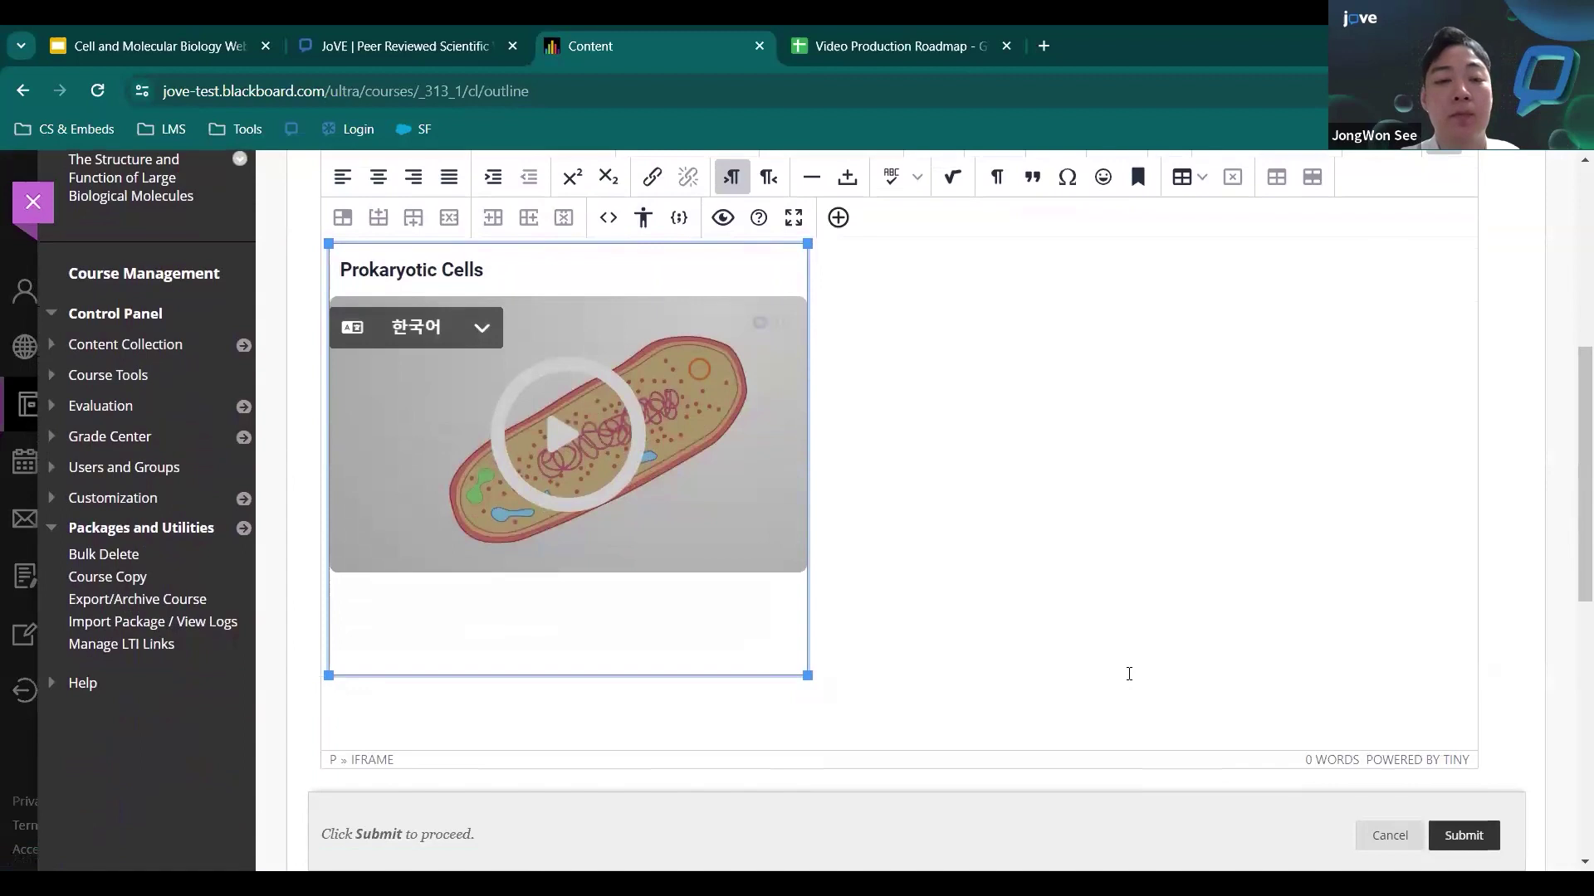
{"action": "scroll", "coordinate": [1130, 680], "scroll_direction": "down", "scroll_amount": 1}
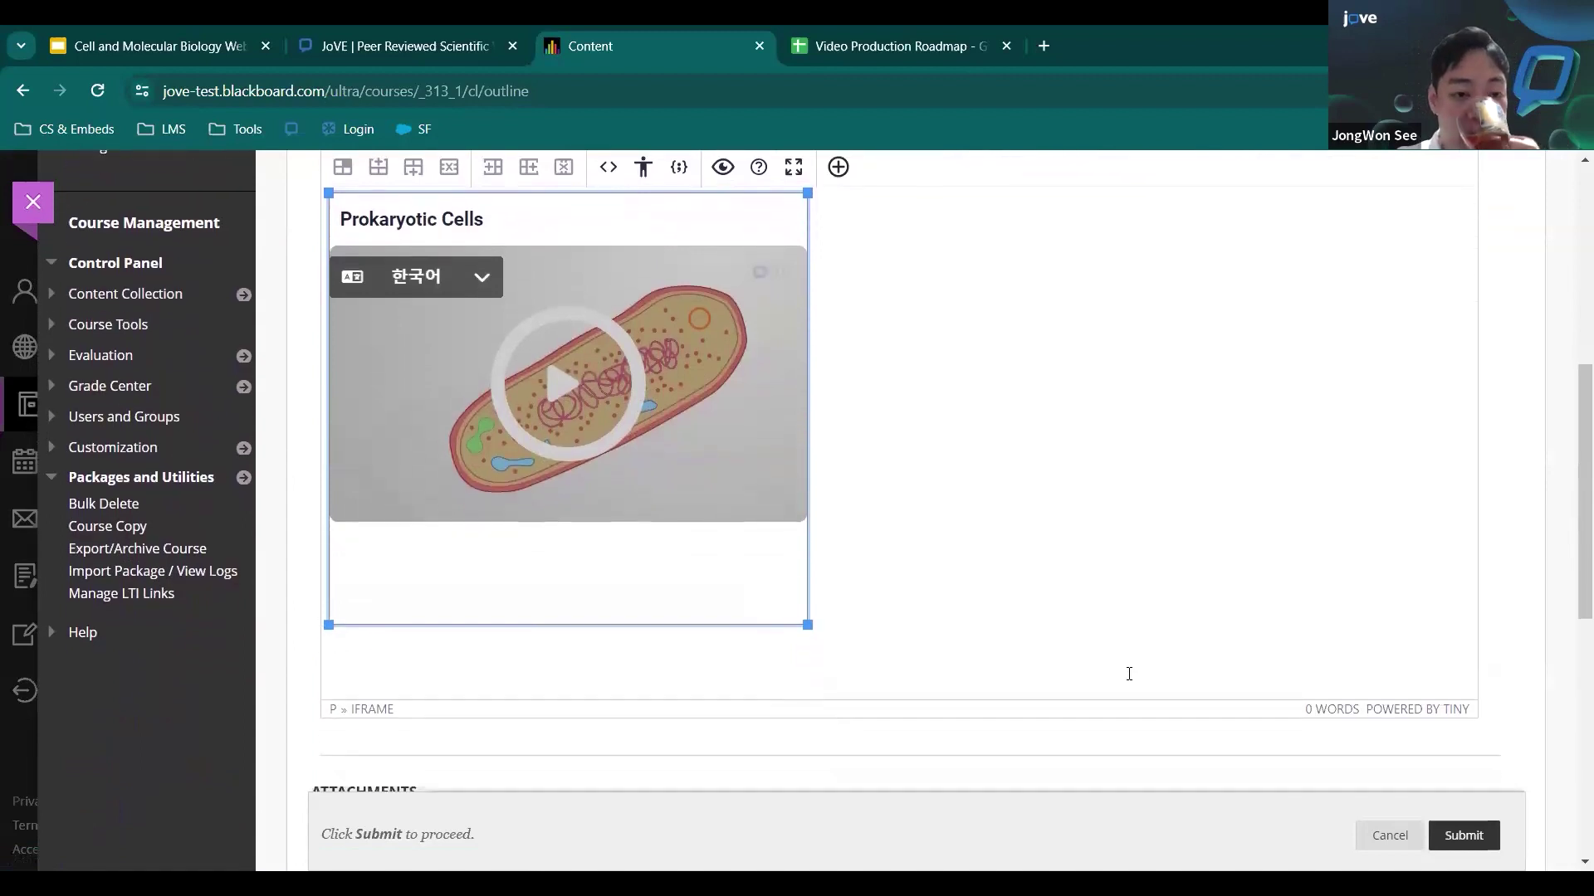
{"action": "scroll", "coordinate": [1128, 679], "scroll_direction": "down", "scroll_amount": 1}
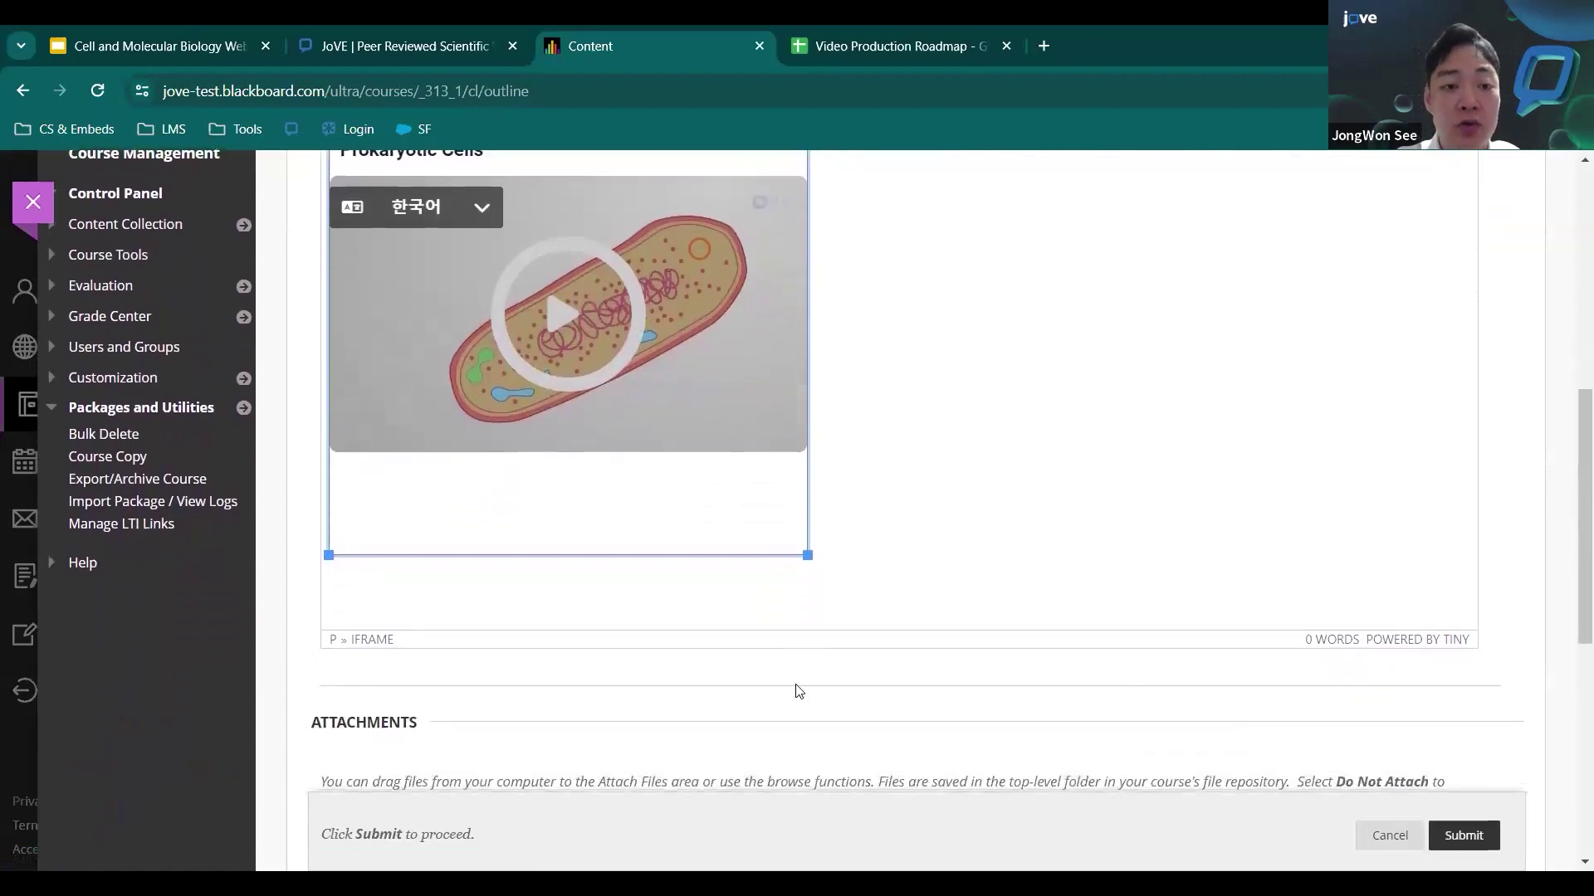
Step: Submit the new content item without attachments, keeping the default standard options
{"action": "scroll", "coordinate": [797, 689], "scroll_direction": "down", "scroll_amount": 2}
{"action": "scroll", "coordinate": [655, 665], "scroll_direction": "down", "scroll_amount": 5}
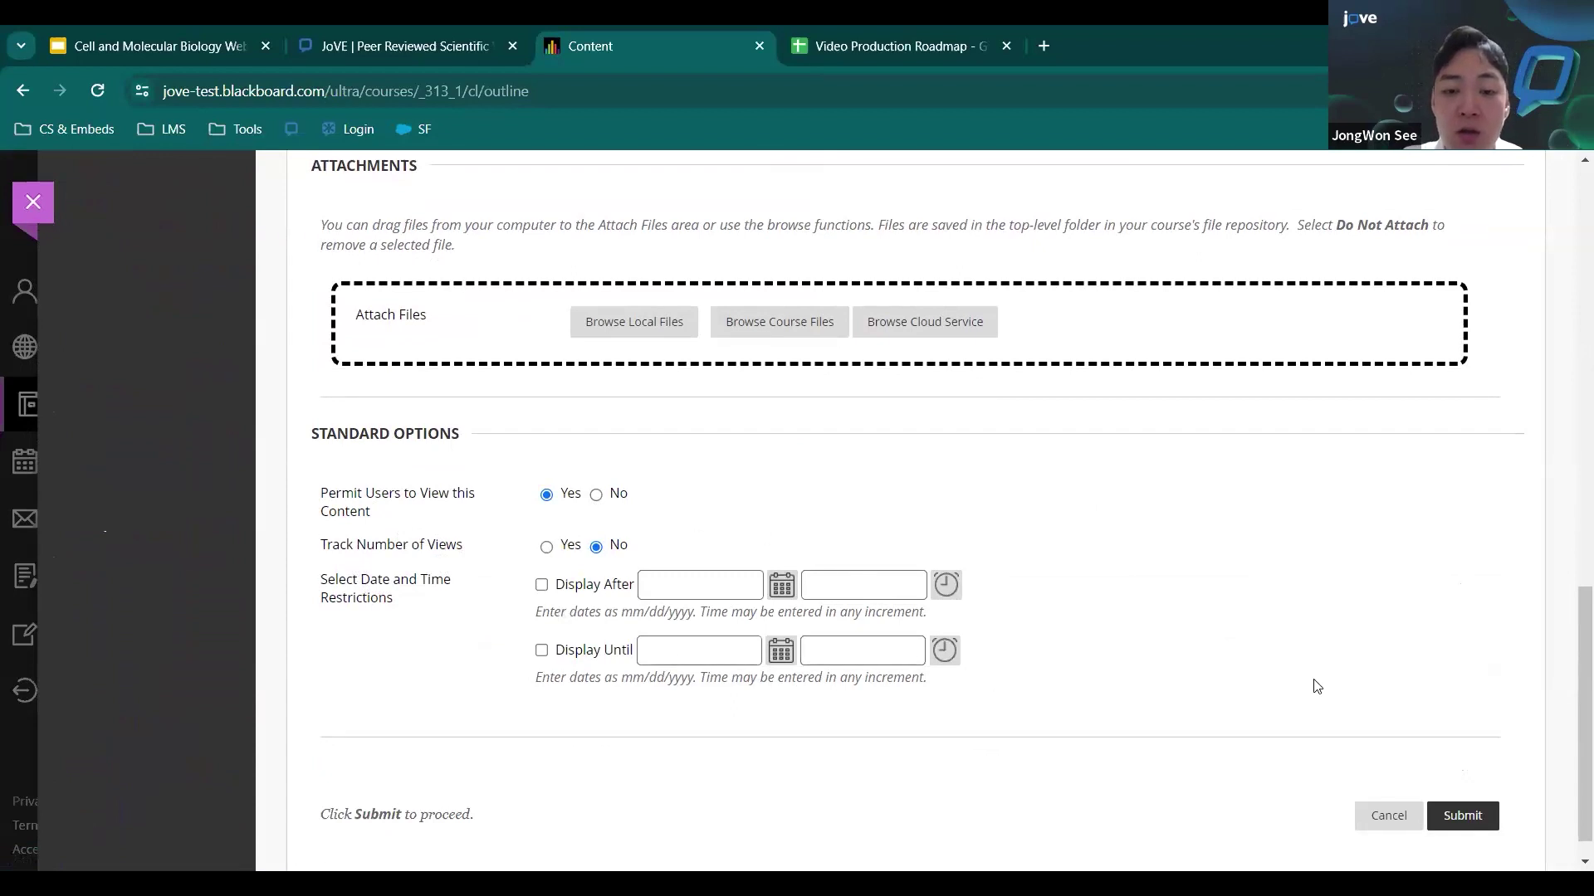
{"action": "left_click", "coordinate": [1472, 816]}
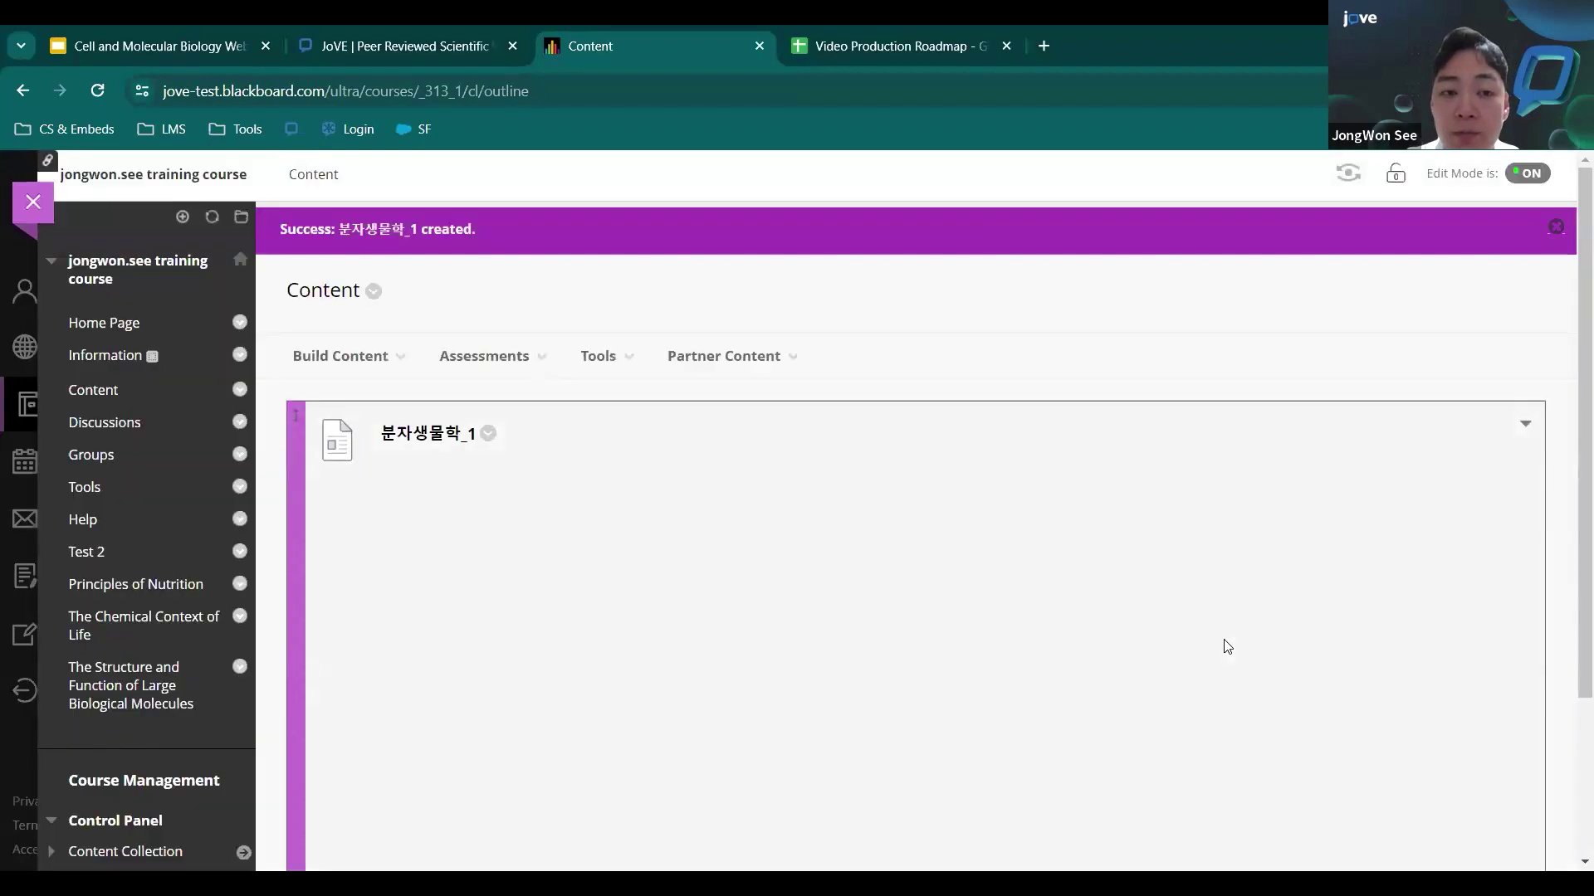
Step: Play the embedded Prokaryotic Cells video in the 분자생물학_1 item for a few seconds and pause it
{"action": "scroll", "coordinate": [621, 662], "scroll_direction": "down", "scroll_amount": 2}
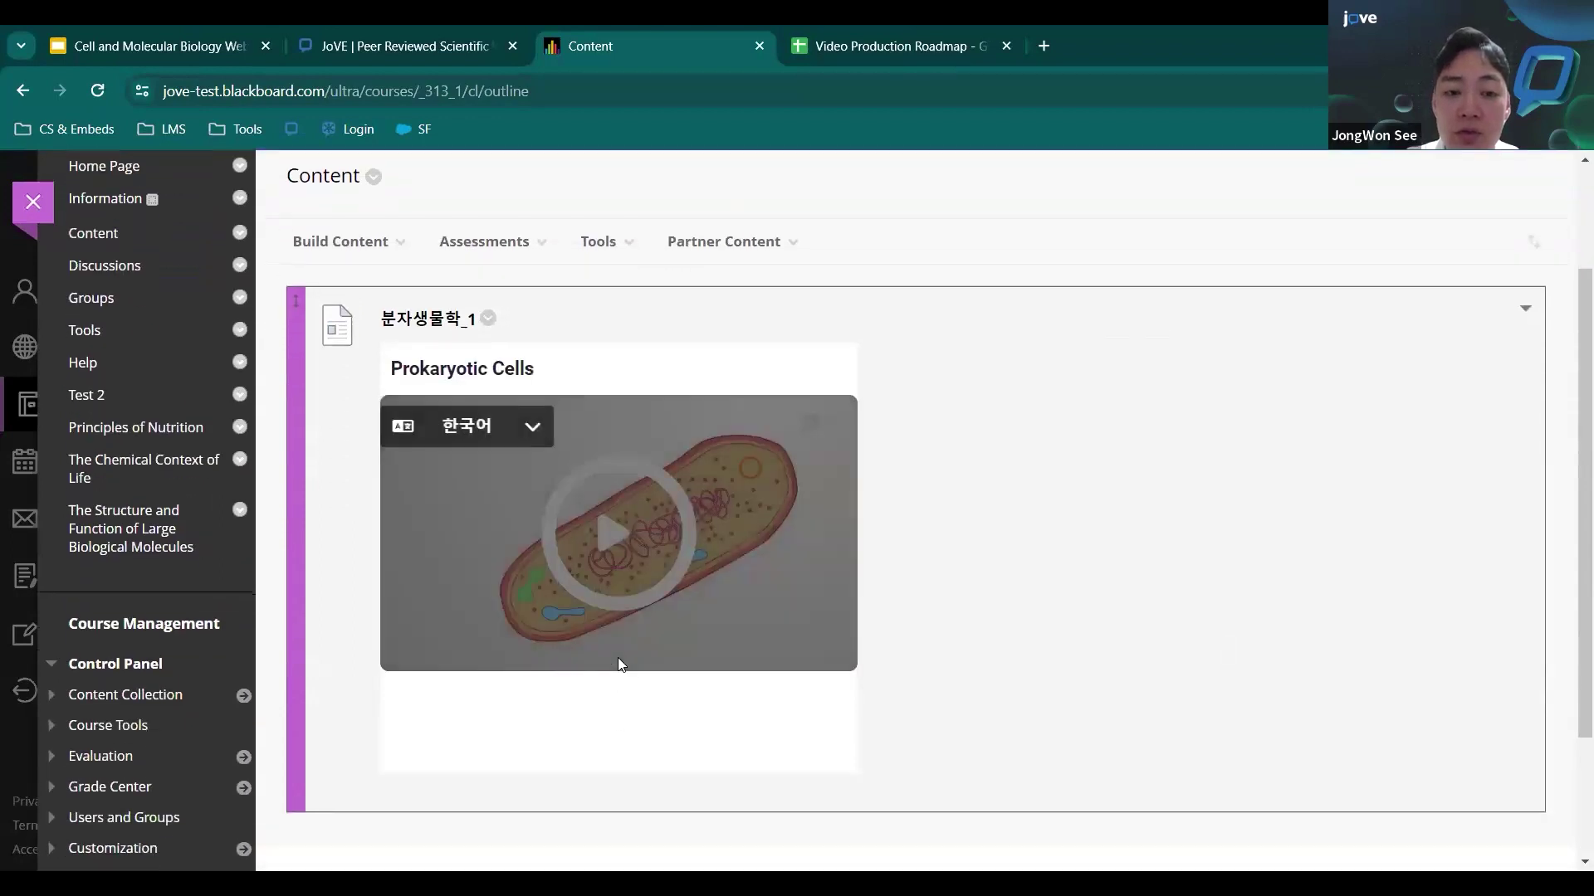
{"action": "left_click", "coordinate": [608, 541]}
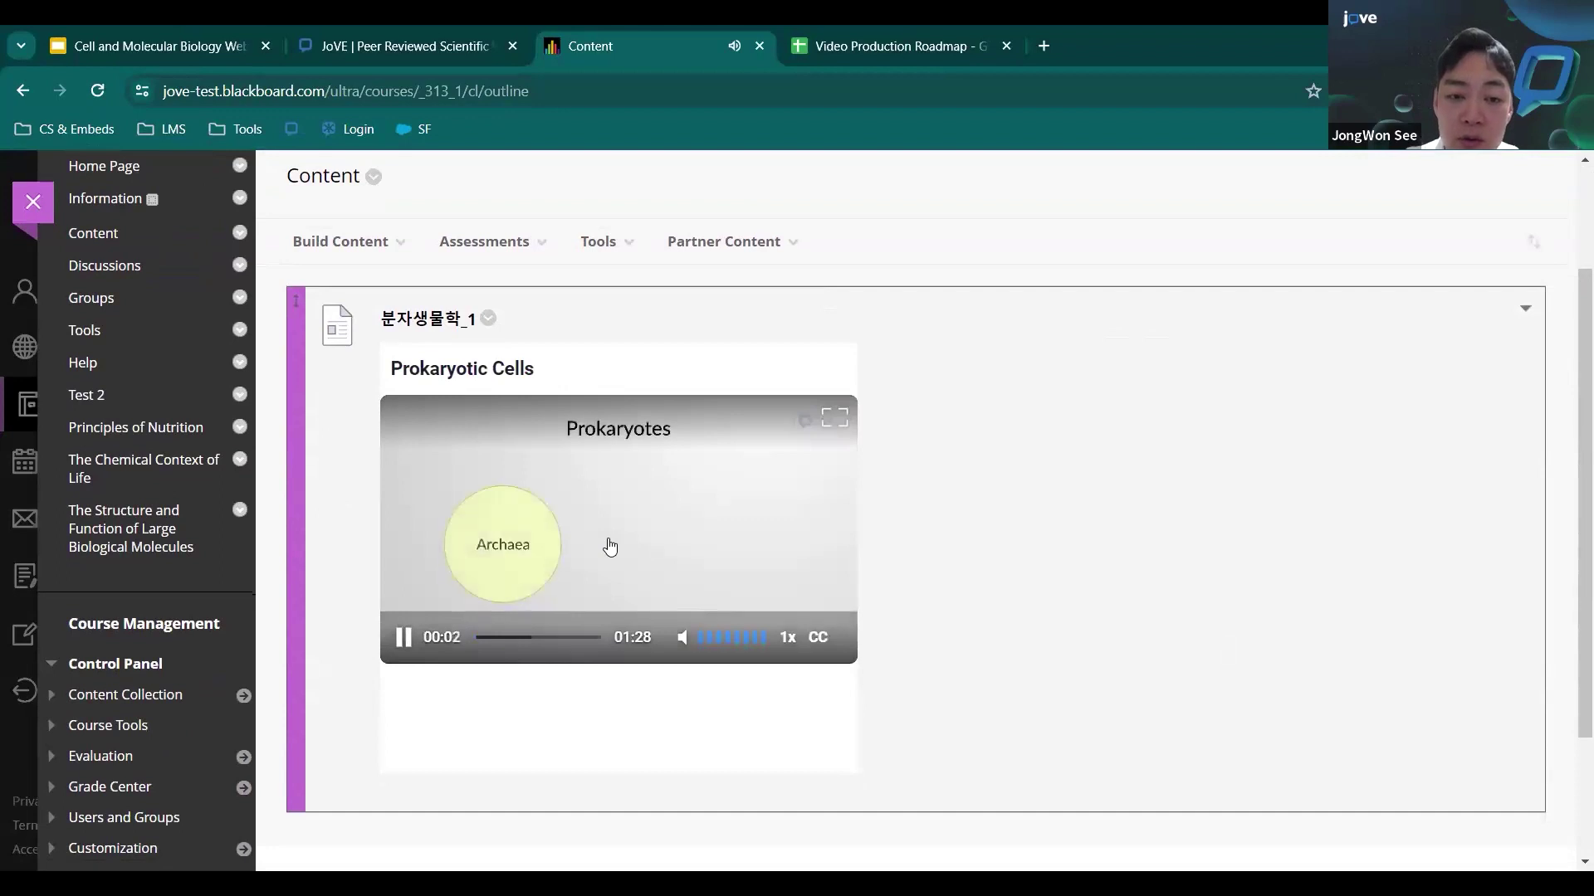
{"action": "left_click", "coordinate": [610, 546]}
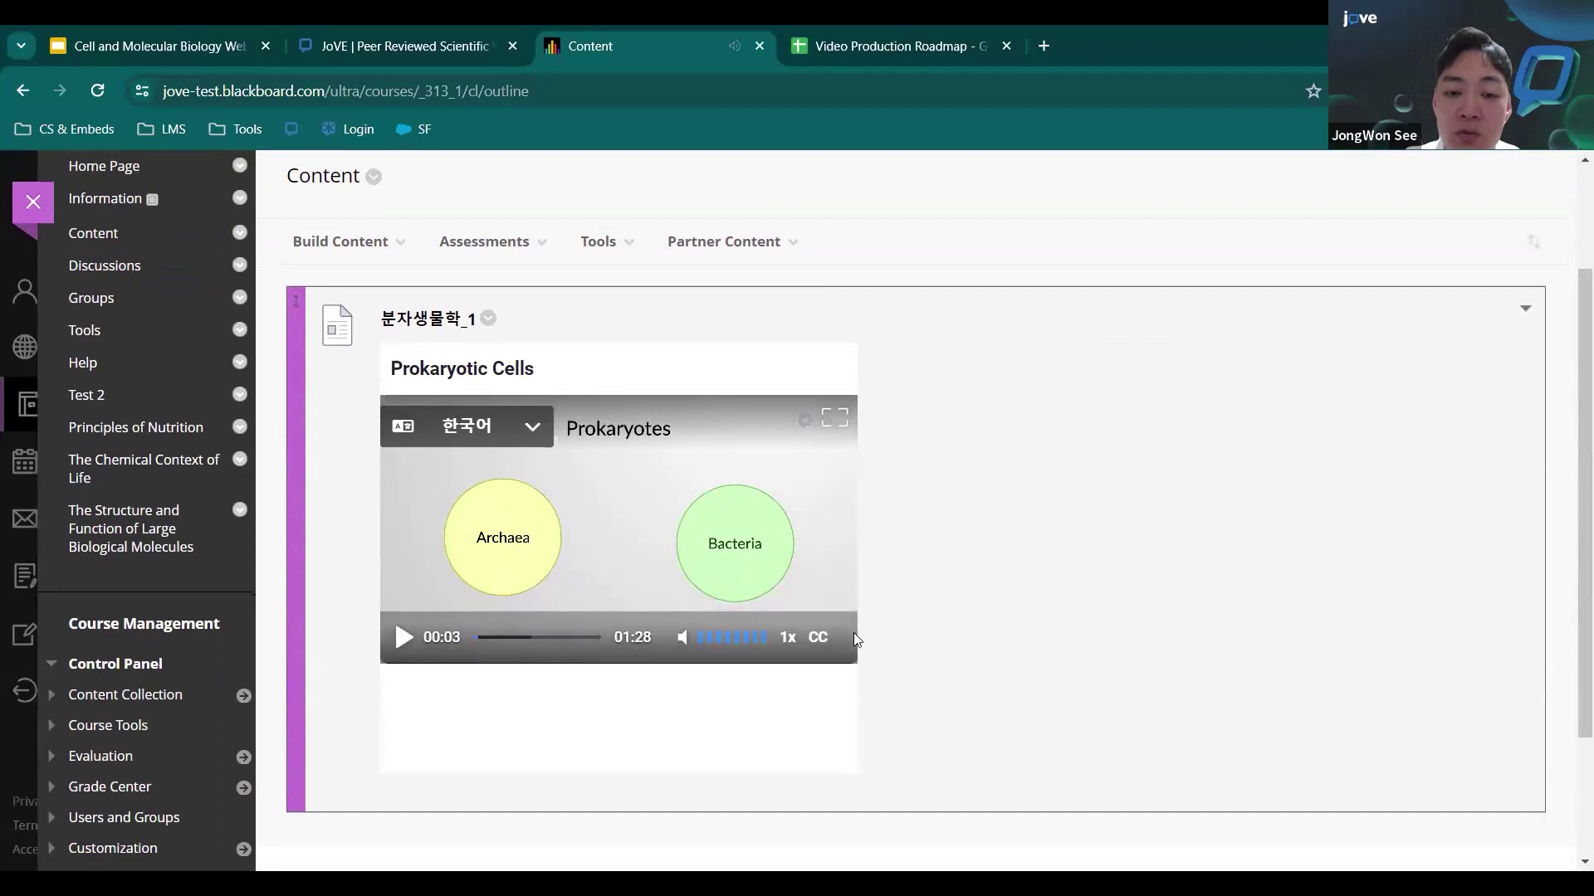
Step: Turn on Korean (한국어) subtitles for the embedded Prokaryotic Cells video
{"action": "left_click", "coordinate": [815, 649]}
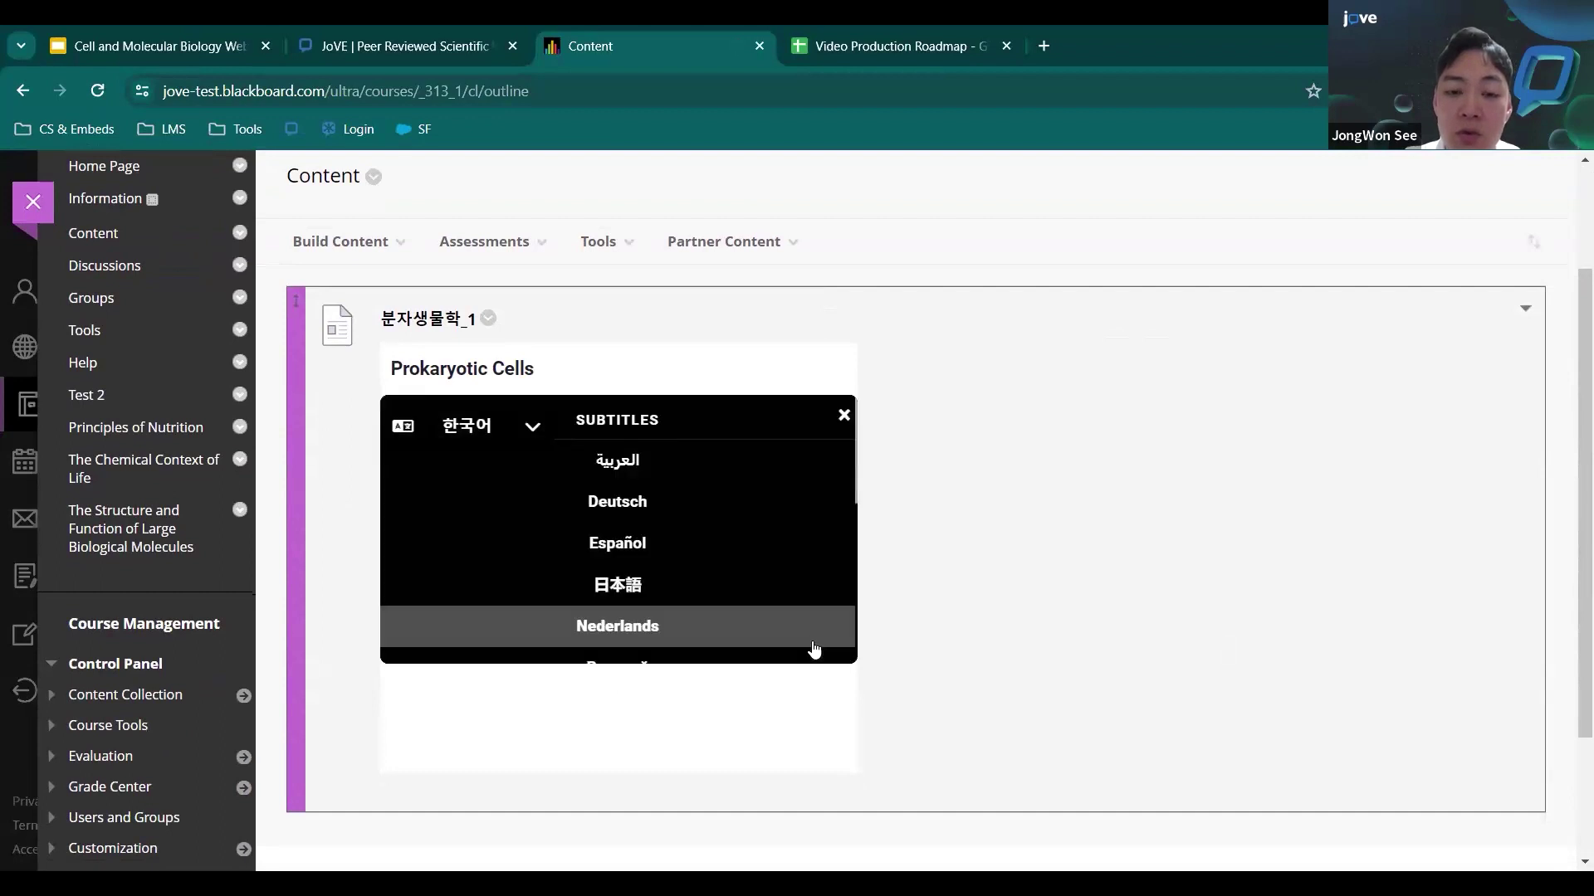
{"action": "scroll", "coordinate": [761, 616], "scroll_direction": "down", "scroll_amount": 3}
{"action": "scroll", "coordinate": [755, 606], "scroll_direction": "down", "scroll_amount": 3}
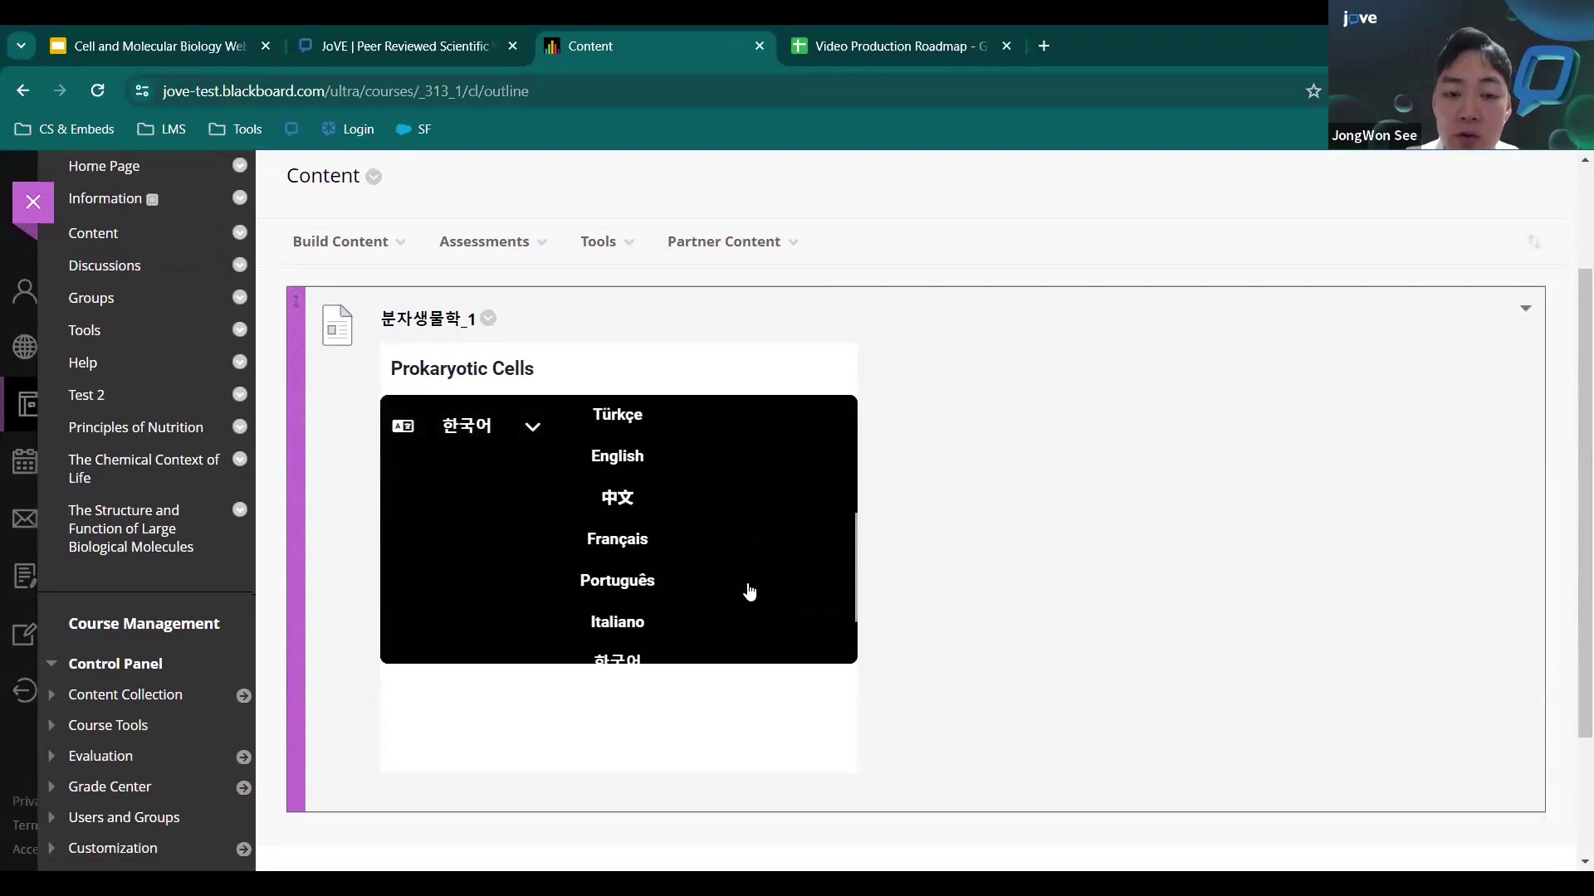
{"action": "left_click", "coordinate": [715, 605]}
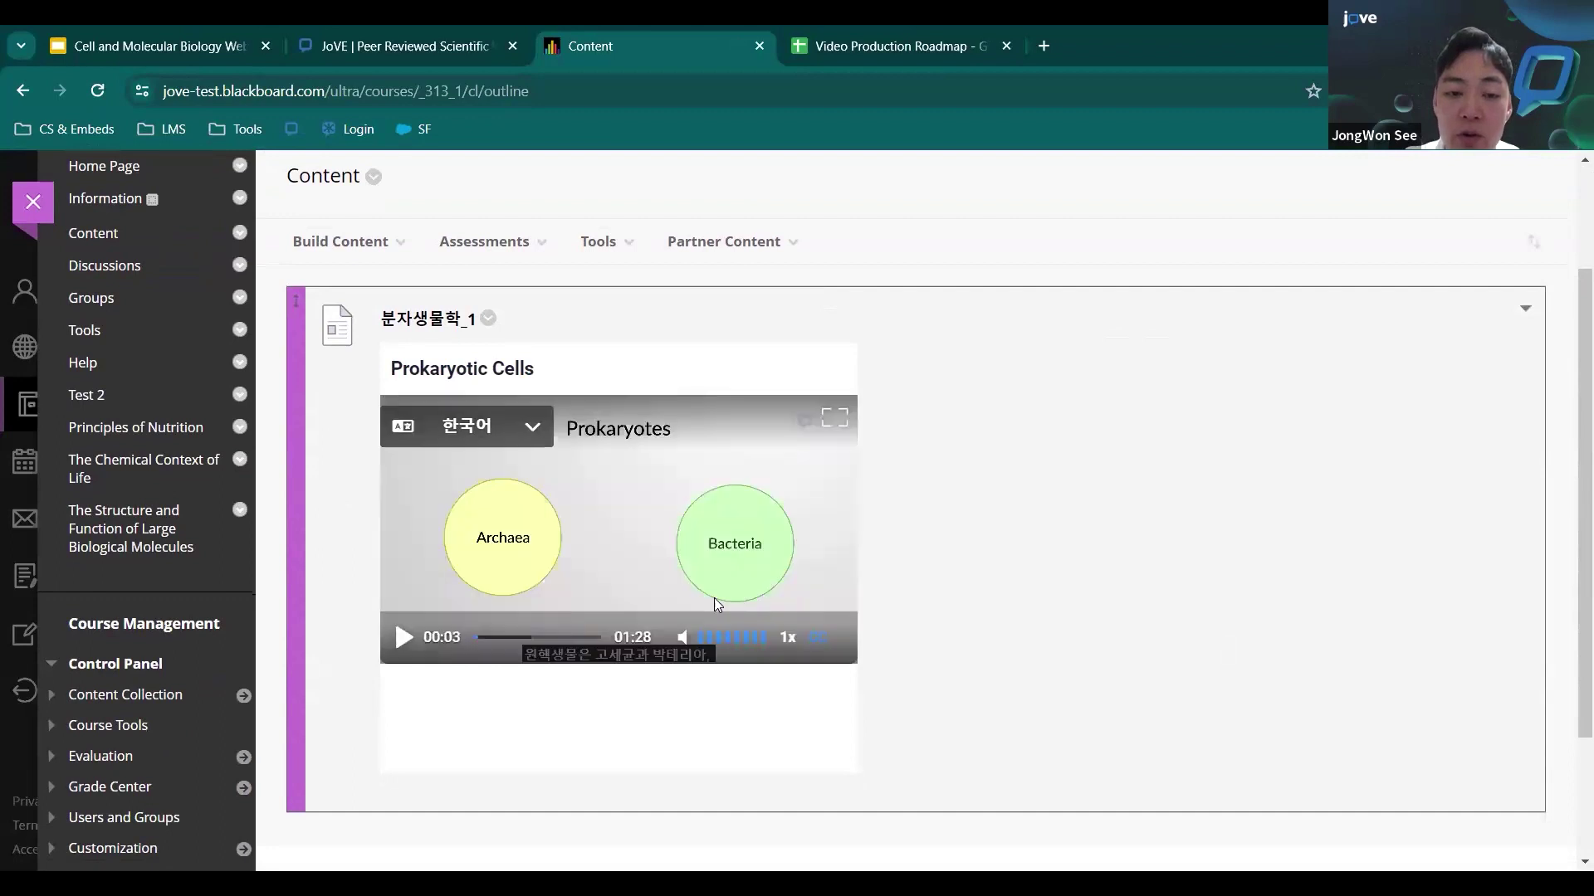
Step: Resume the video with its Korean subtitles, skip ahead to about 00:18 and pause it
{"action": "left_click", "coordinate": [570, 544]}
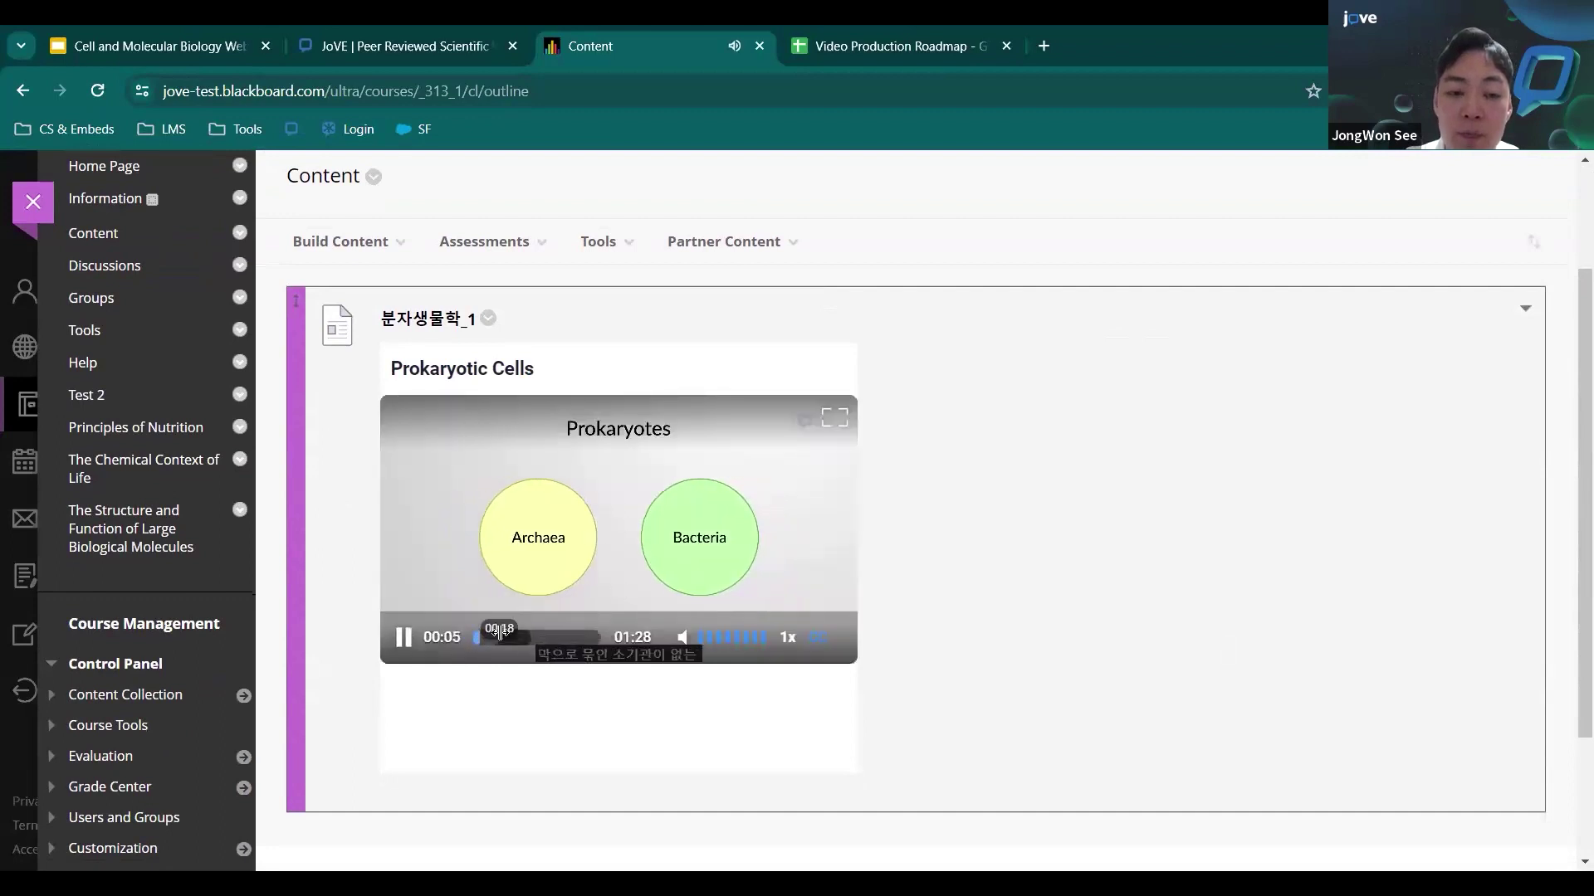
{"action": "left_click", "coordinate": [503, 636]}
{"action": "left_click", "coordinate": [412, 644]}
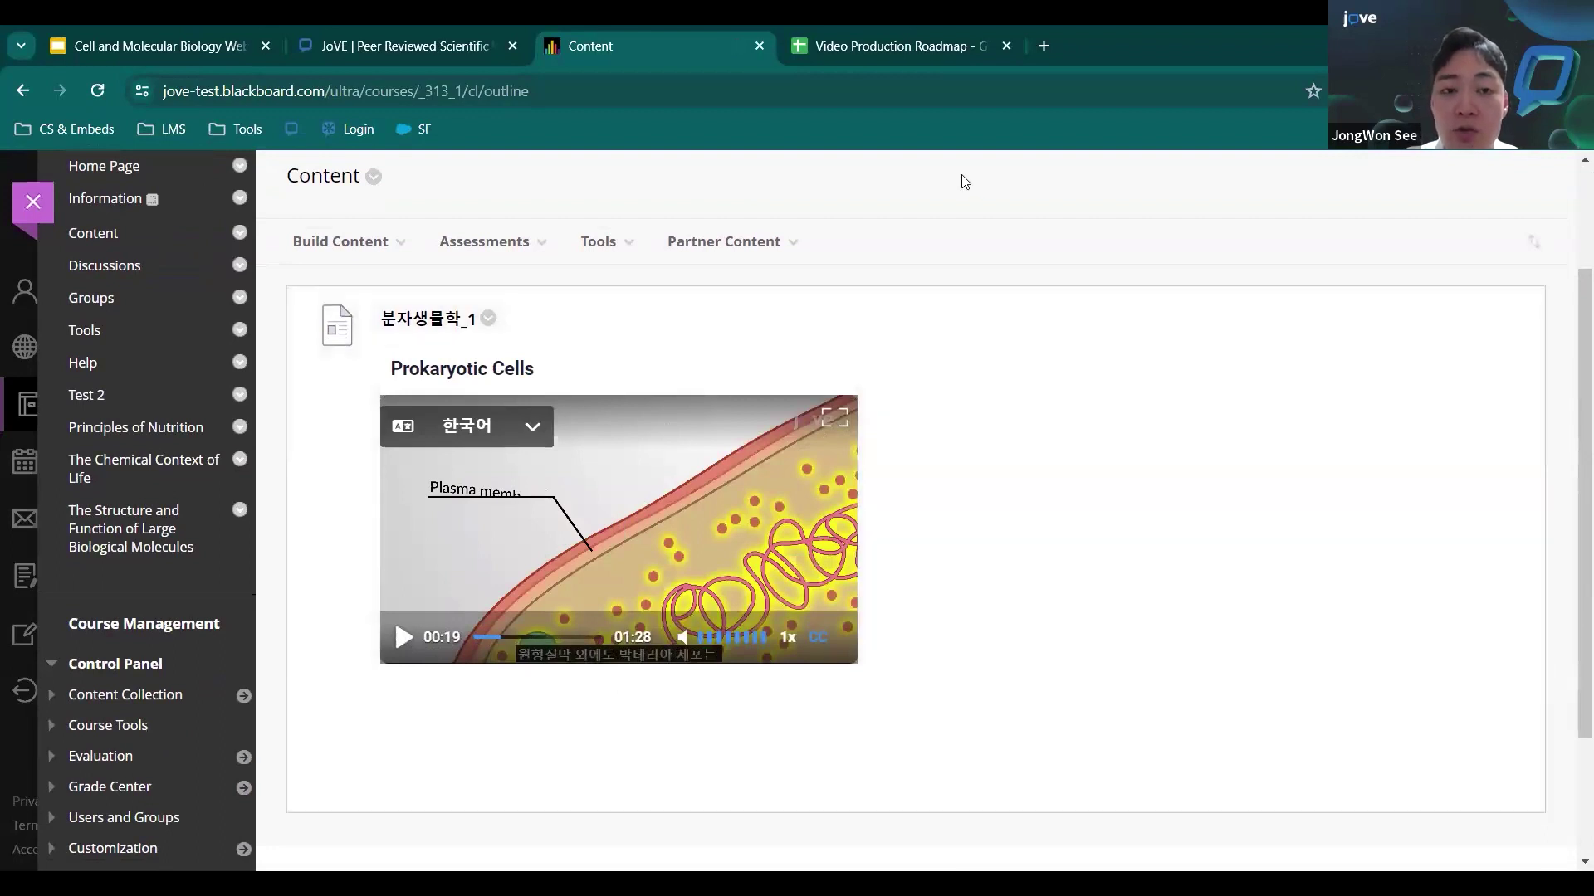
Step: Switch to the Video Production Roadmap spreadsheet and examine the projected 2024-2025 dates for the science and business units
{"action": "left_click", "coordinate": [940, 56]}
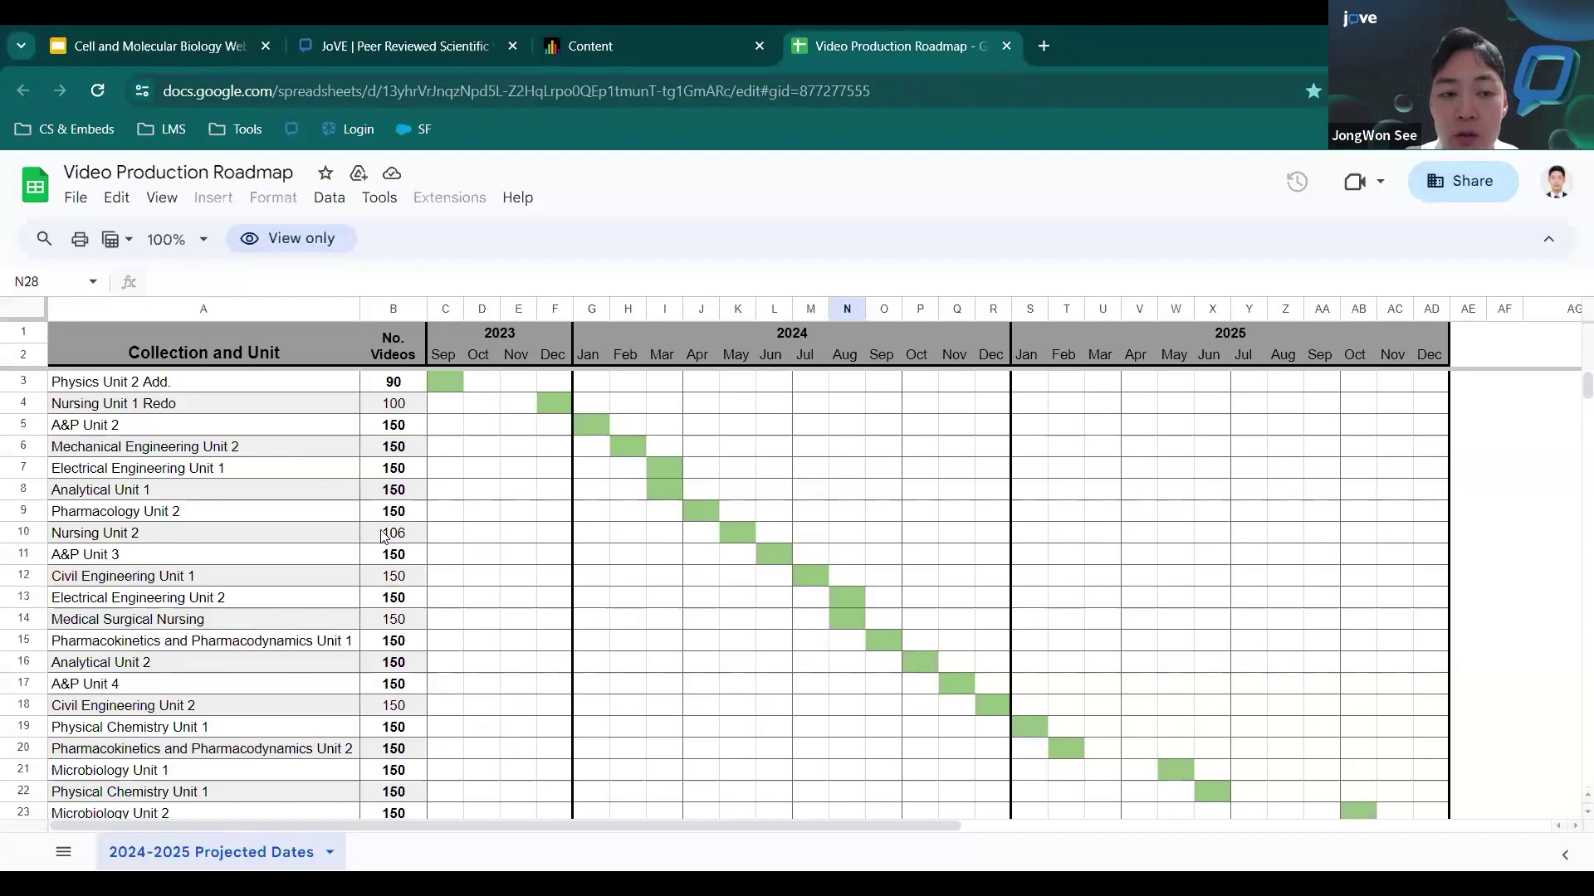
{"action": "scroll", "coordinate": [532, 481], "scroll_direction": "down", "scroll_amount": 2}
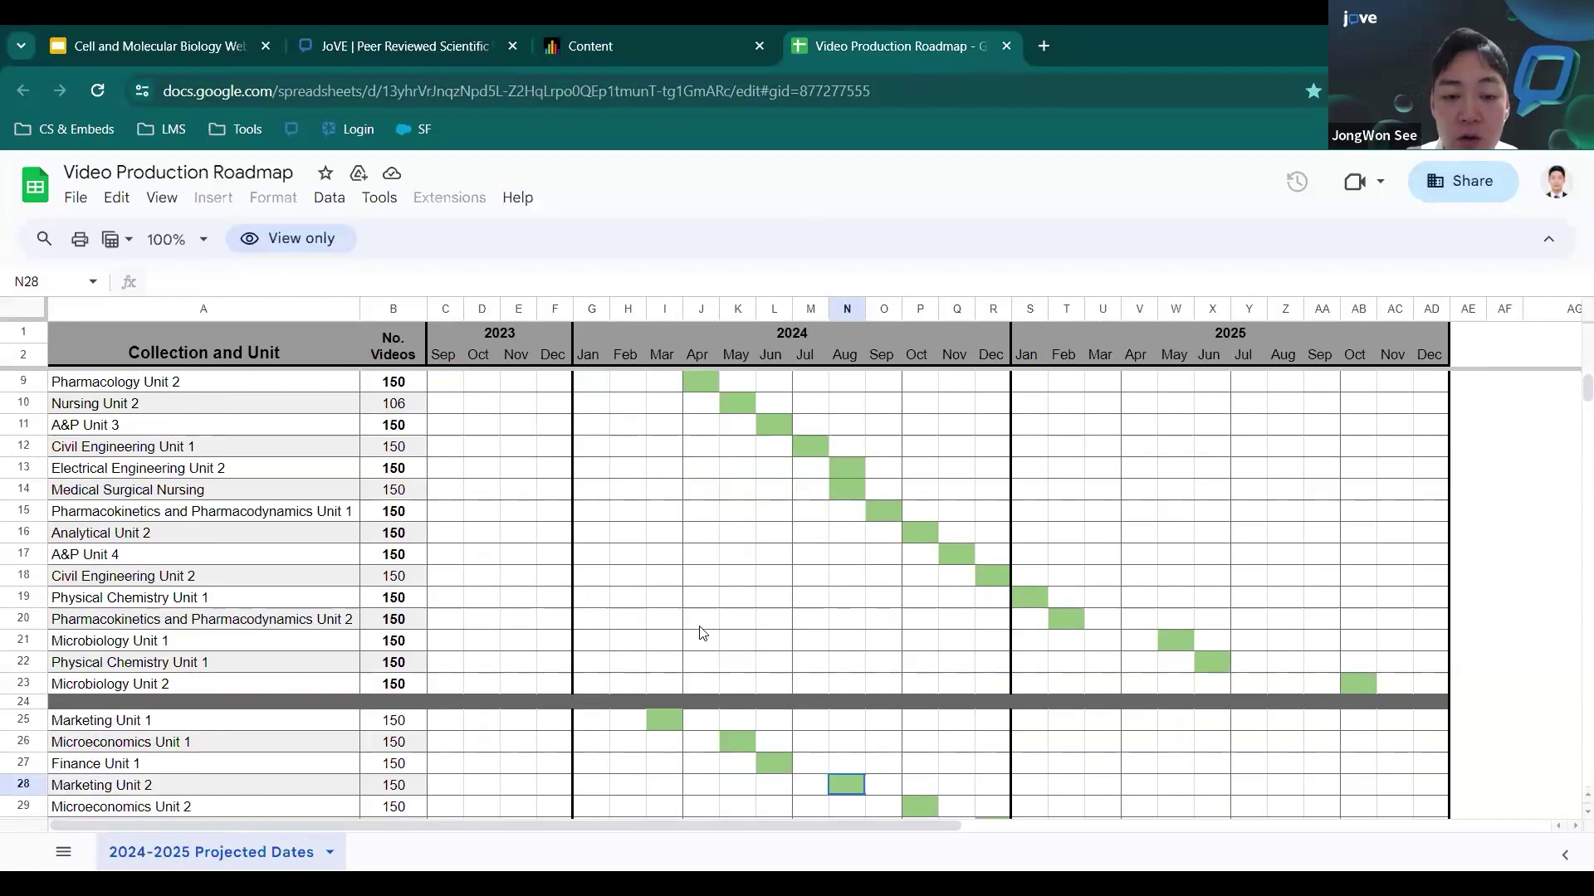
{"action": "scroll", "coordinate": [702, 633], "scroll_direction": "down", "scroll_amount": 1}
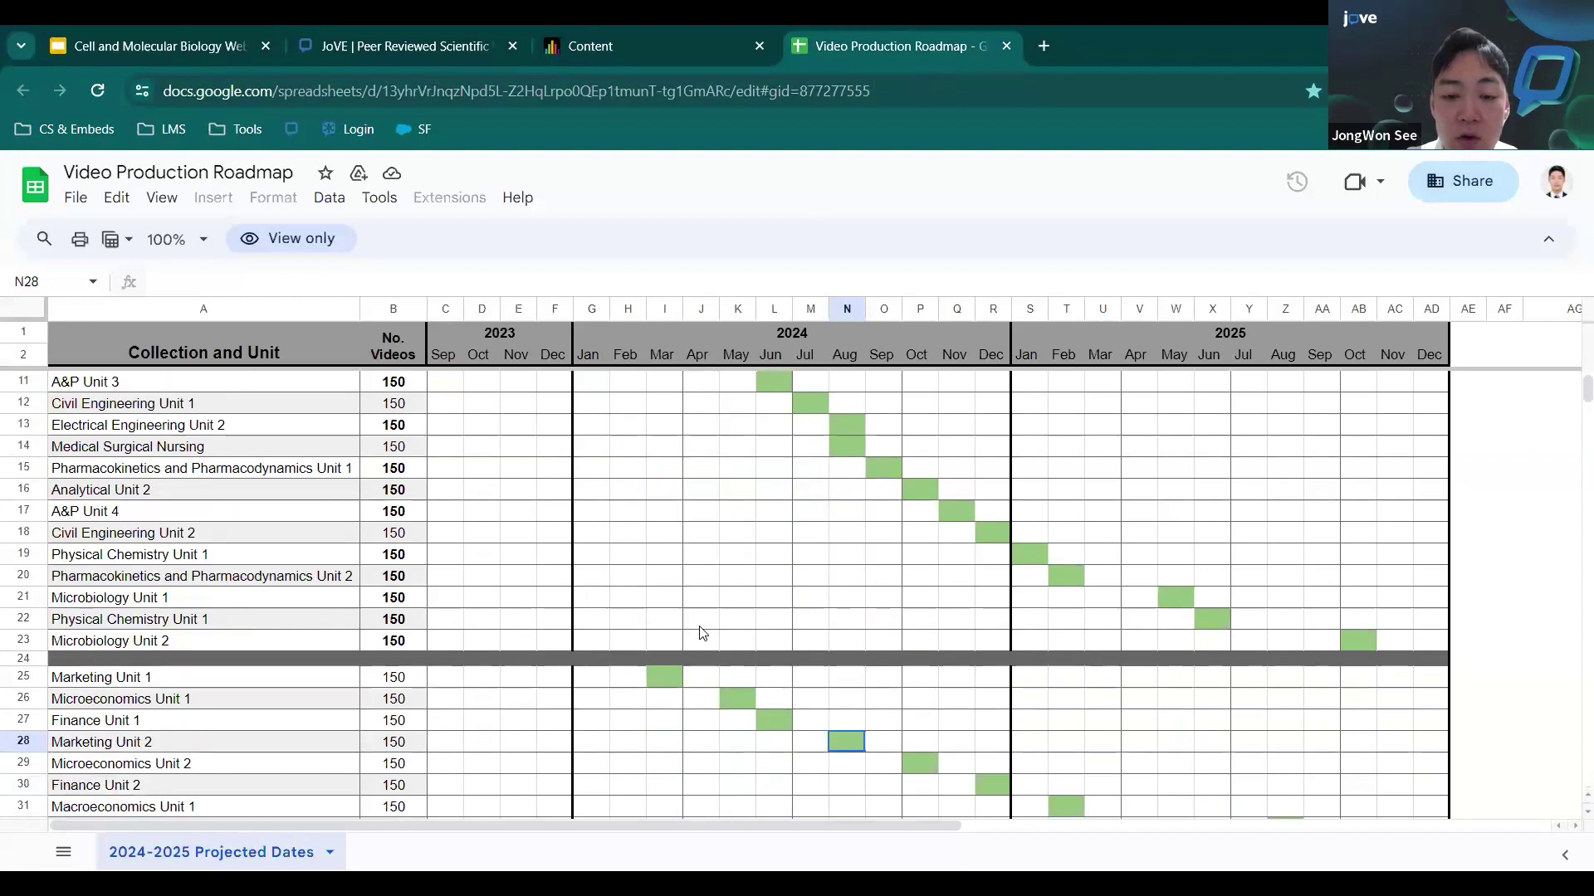
{"action": "scroll", "coordinate": [702, 633], "scroll_direction": "down", "scroll_amount": 1}
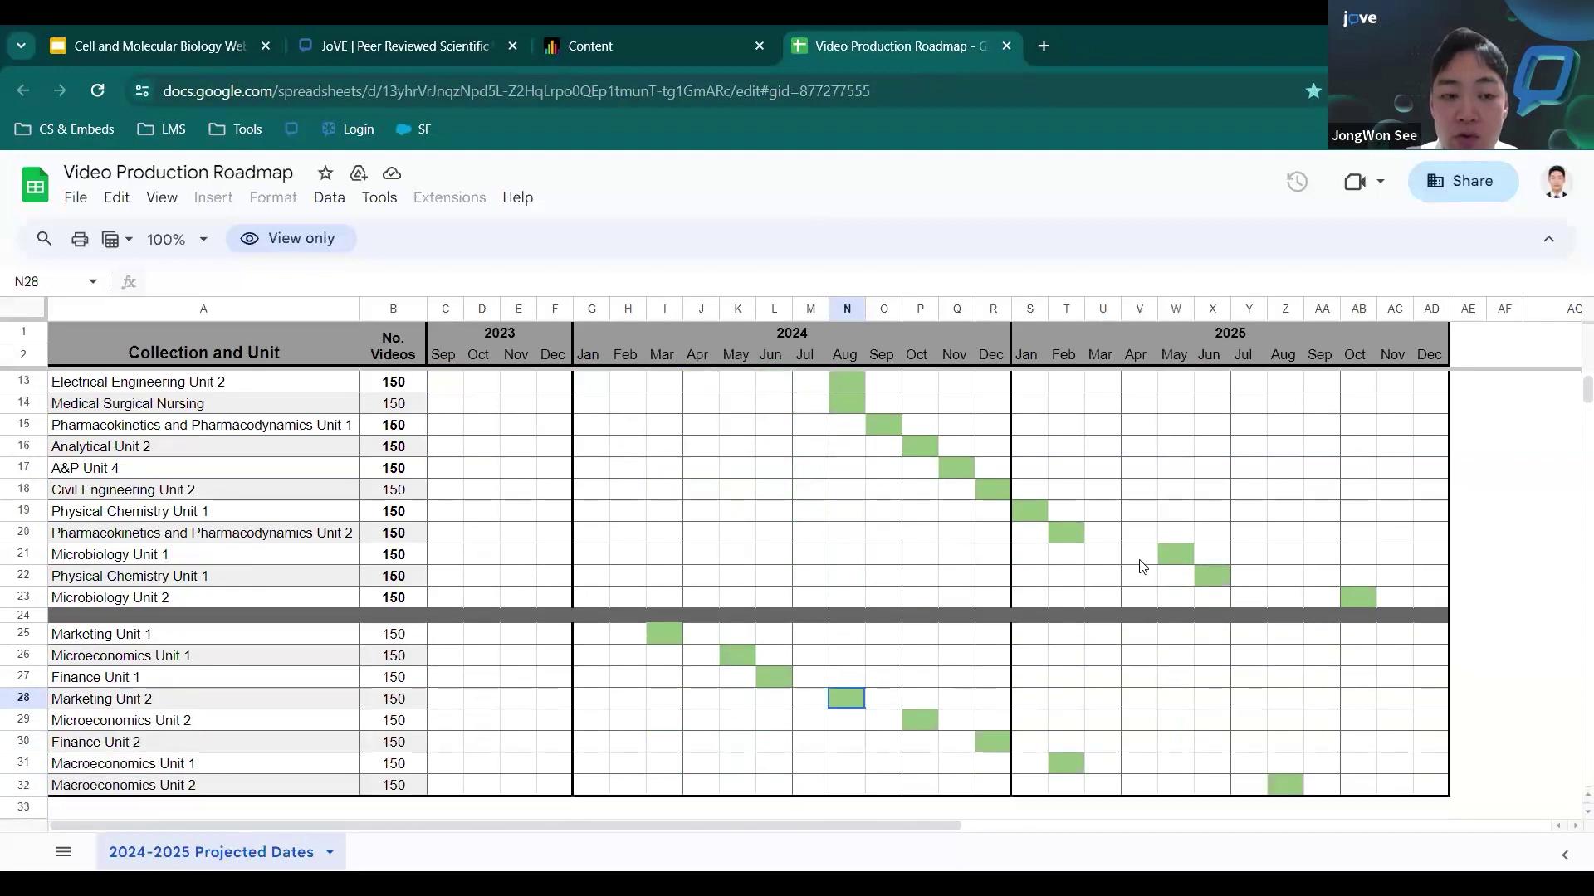
{"action": "scroll", "coordinate": [1142, 567], "scroll_direction": "up", "scroll_amount": 2}
{"action": "scroll", "coordinate": [1142, 567], "scroll_direction": "up", "scroll_amount": 1}
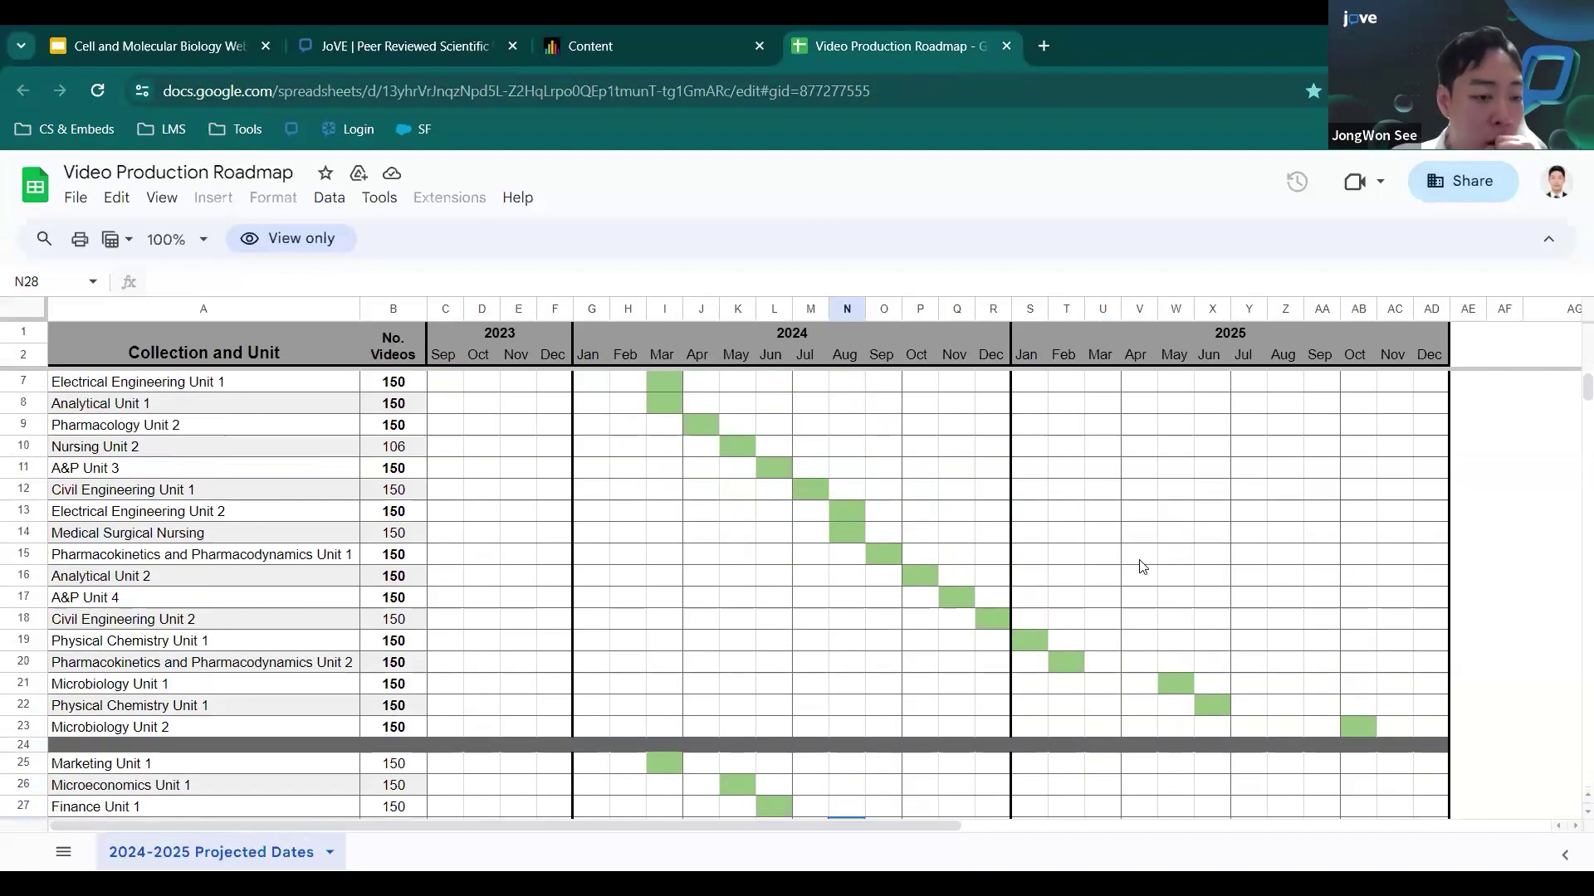
Step: Examine the scheduled months from A&P Unit 3 through Medical Surgical Nursing, ending on the June 2025 cell of Physical Chemistry Unit 1
{"action": "left_click", "coordinate": [763, 471]}
{"action": "left_click", "coordinate": [775, 495]}
{"action": "left_click", "coordinate": [815, 486]}
{"action": "left_click", "coordinate": [848, 513]}
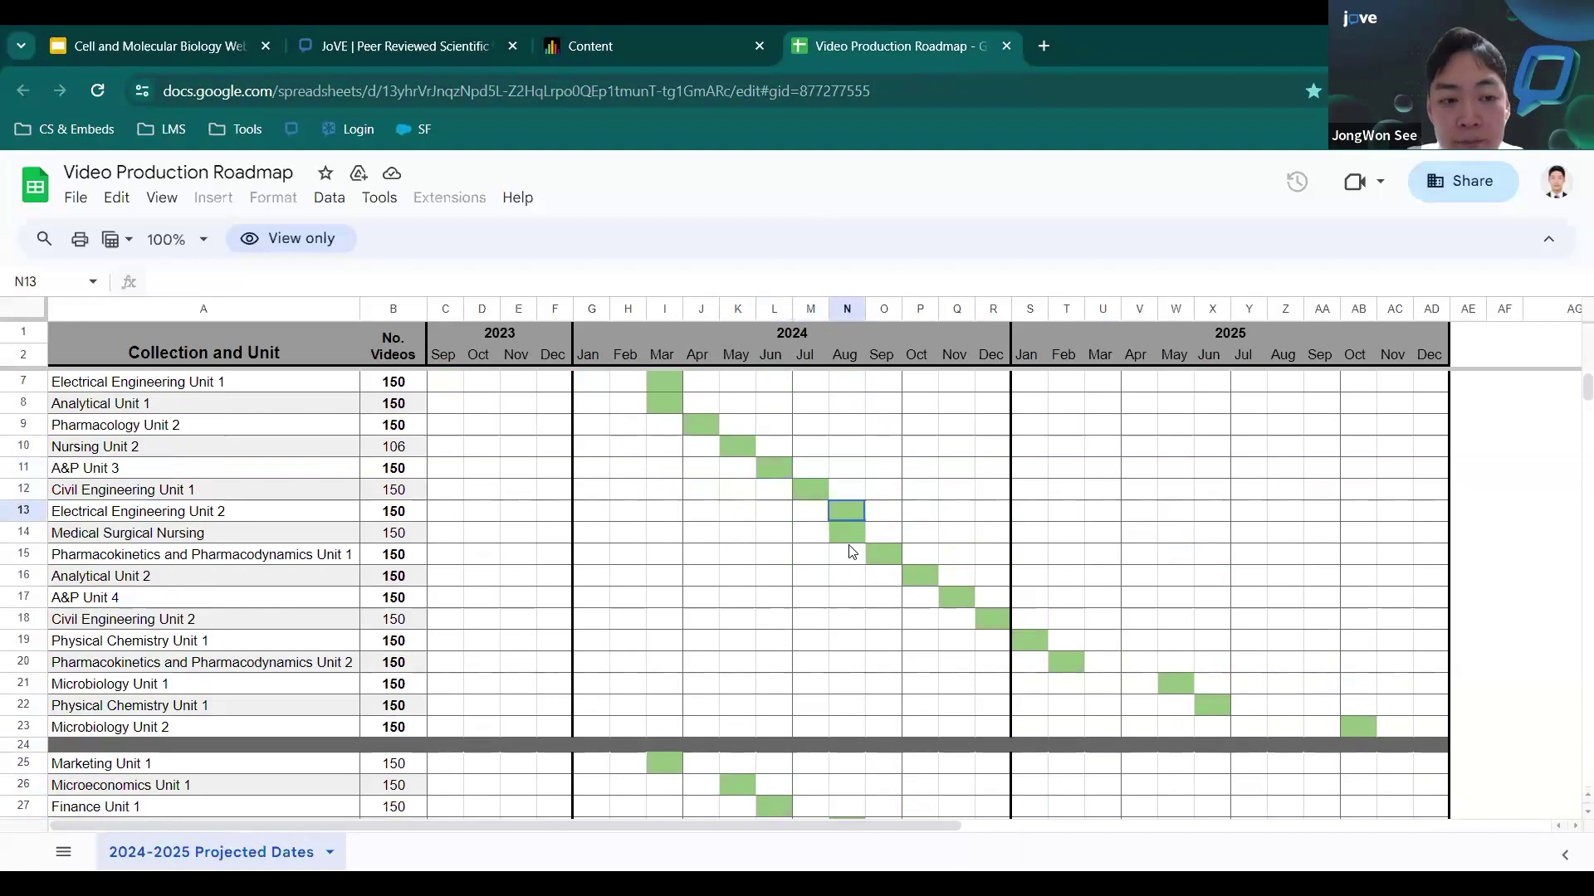
{"action": "key", "text": "Down"}
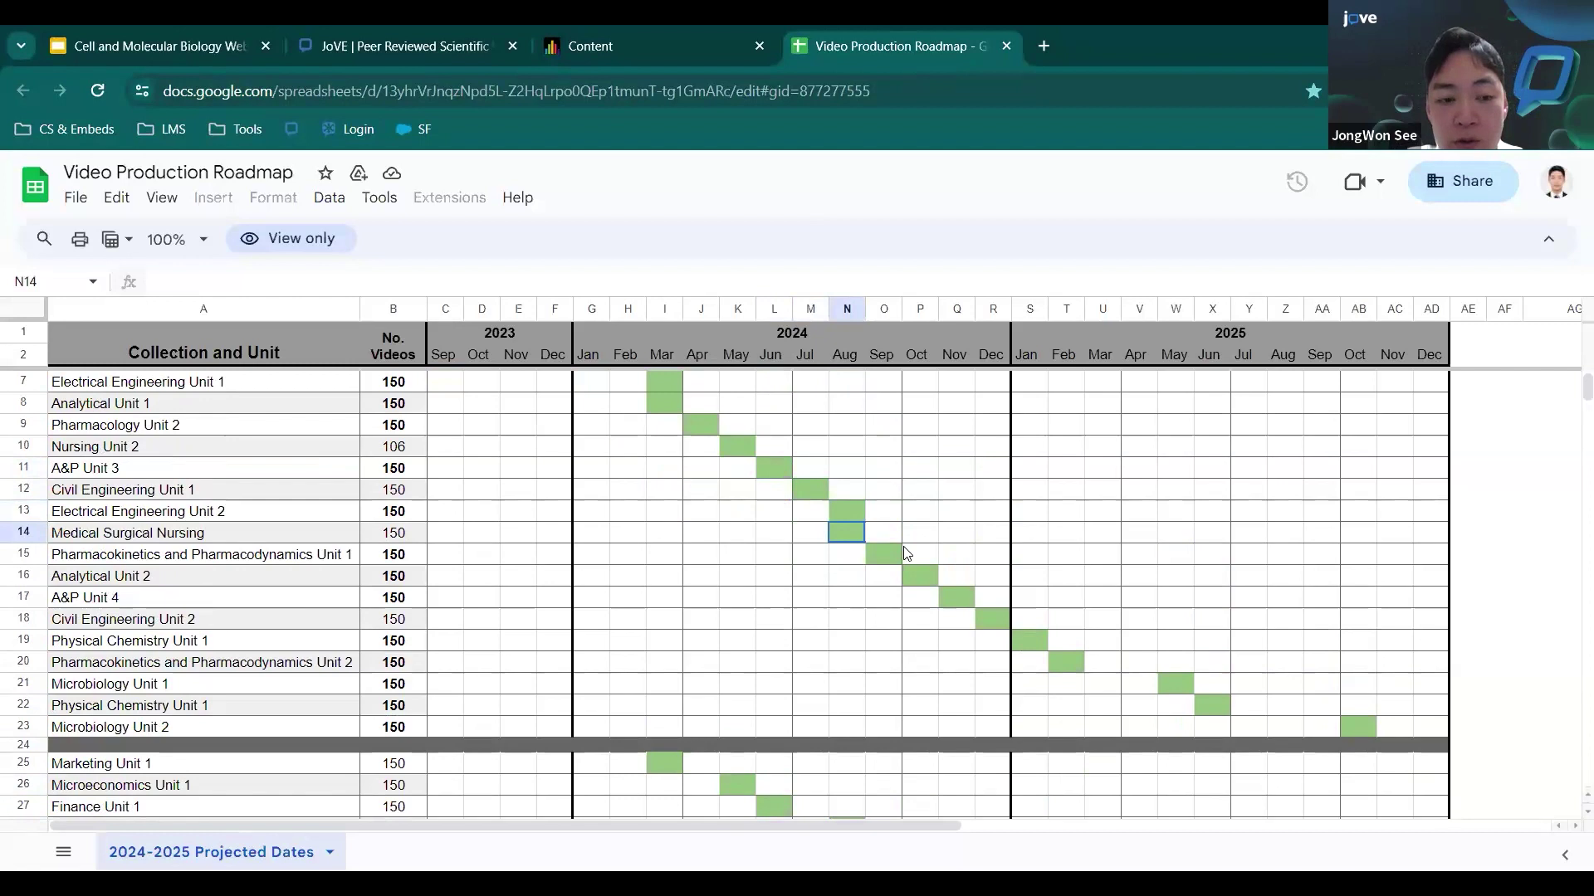
{"action": "left_click", "coordinate": [1213, 706]}
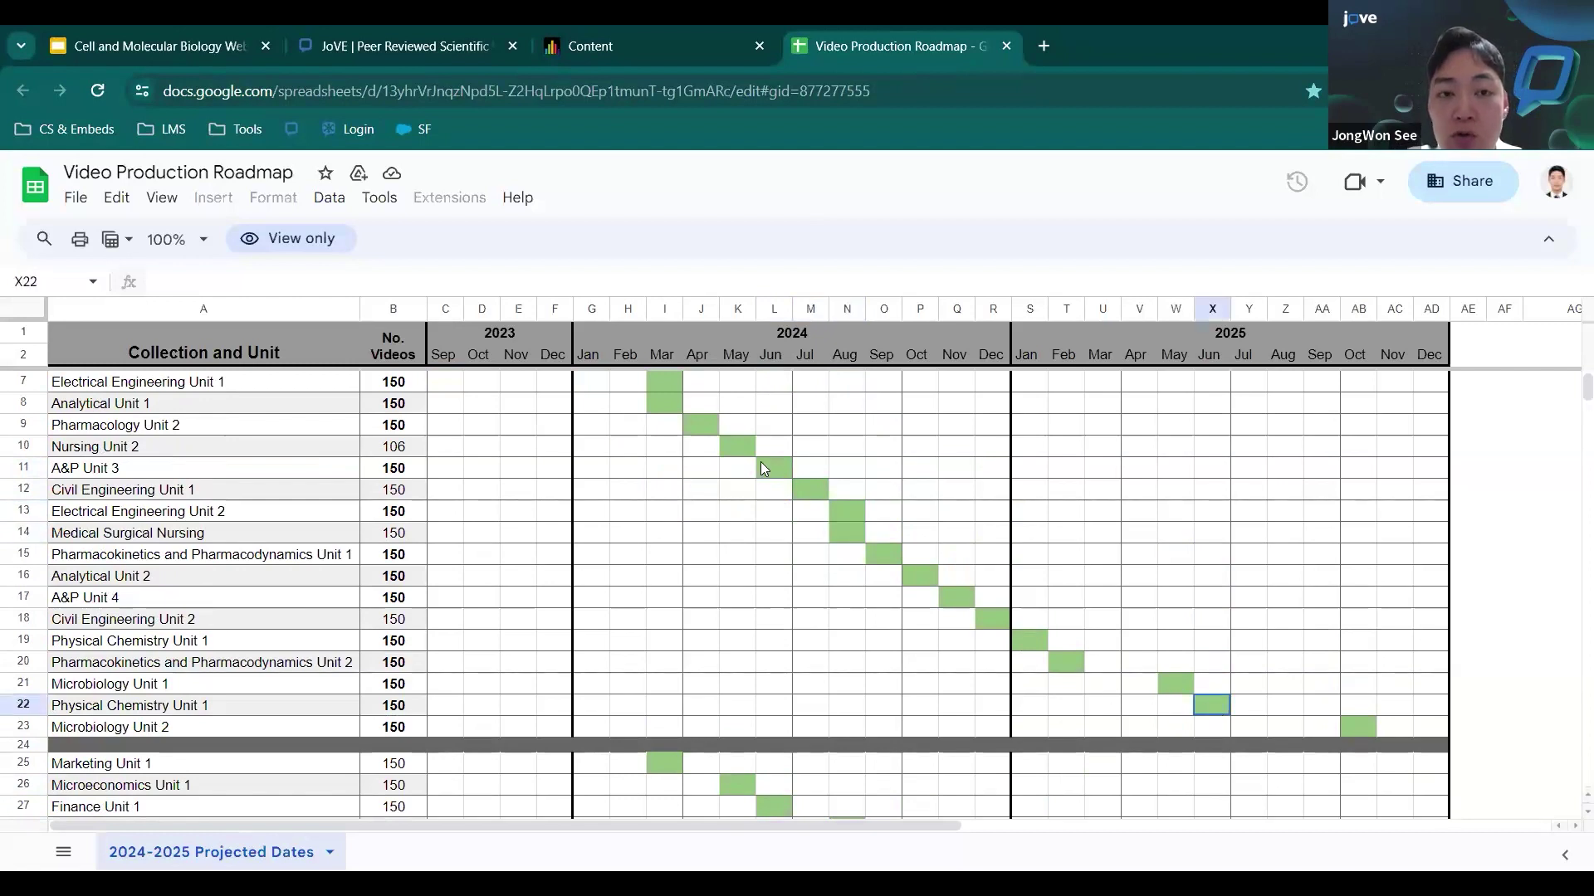